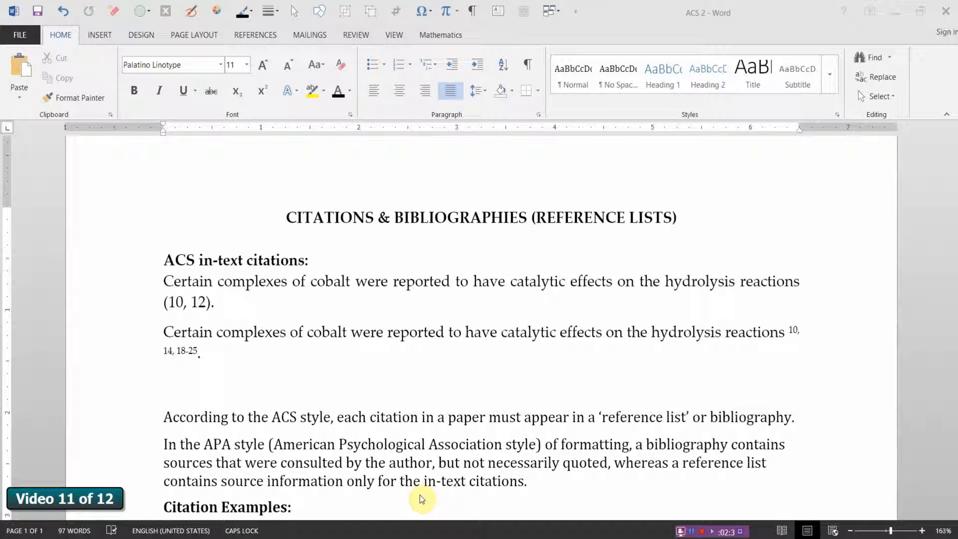
Step: Switch to the Polyethylene article on Wikipedia in the browser and examine its References and Bibliography sections
click(540, 492)
key(alt+Tab)
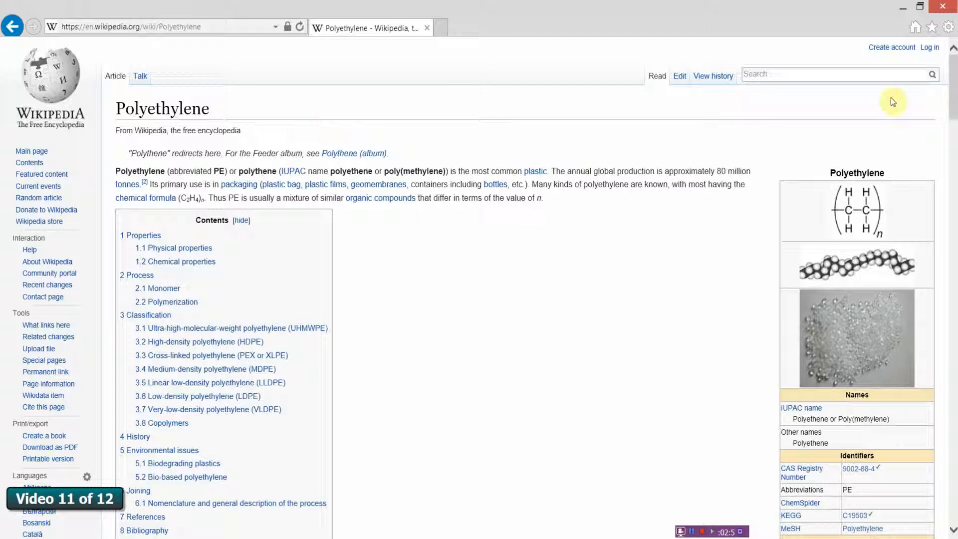
drag(951, 98, 950, 460)
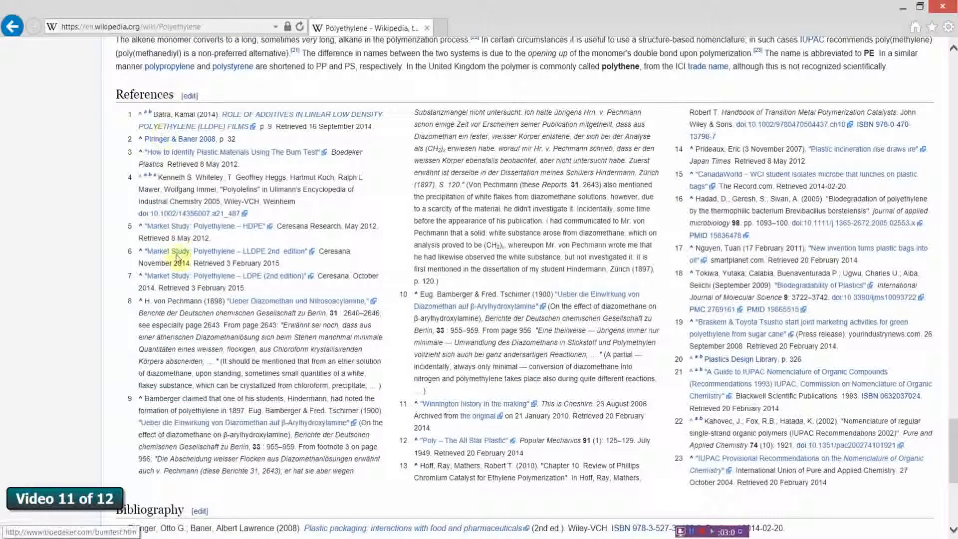
scroll(887, 458, down, 2)
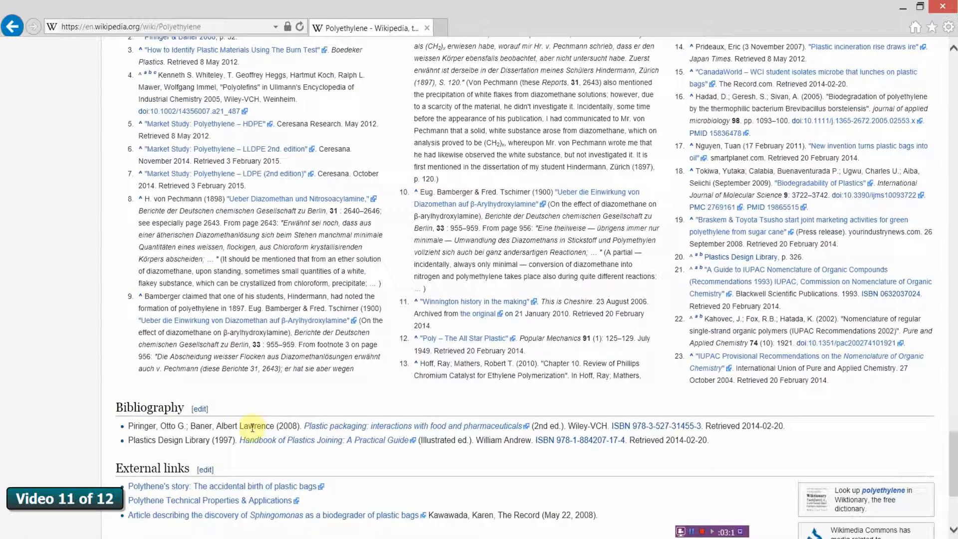
click(236, 486)
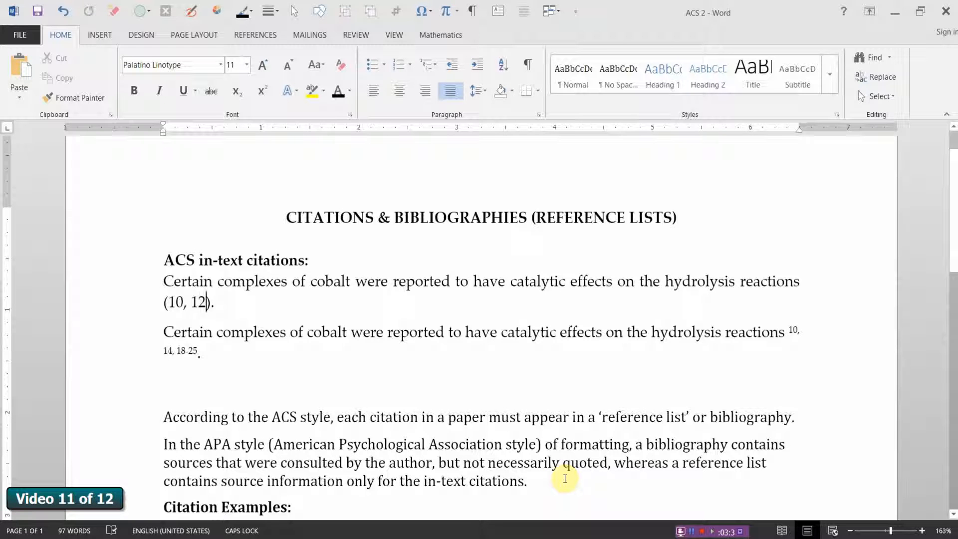
Step: Paste the copied sentence about ethylene bubbled into a catalyst suspension in hexane below the Citation Examples heading
scroll(564, 479, down, 1)
scroll(563, 478, down, 4)
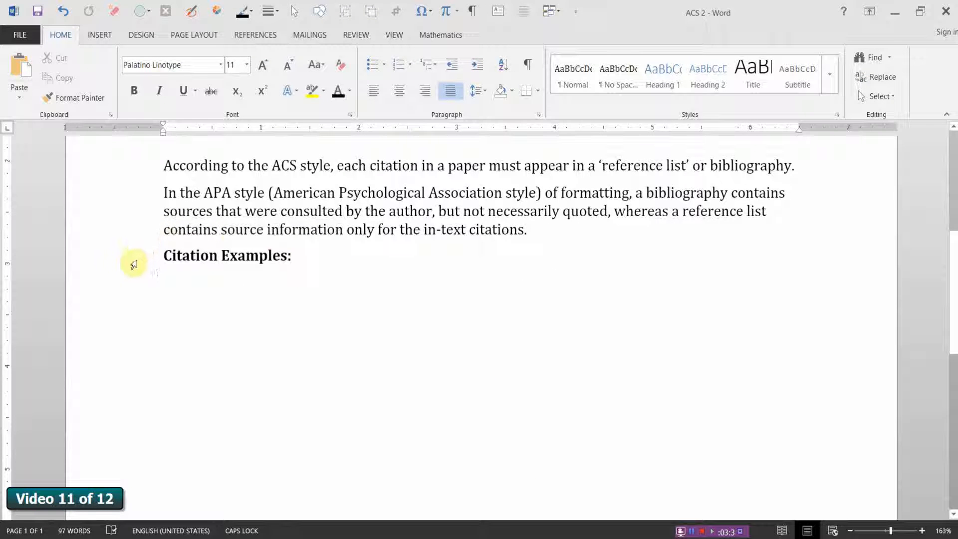
click(165, 288)
text(Ethylene bubbled into a suspension of catalyst in hexane at room temperature polymerizes rapidly to give a high-molecular weight, linear polyethylene.)
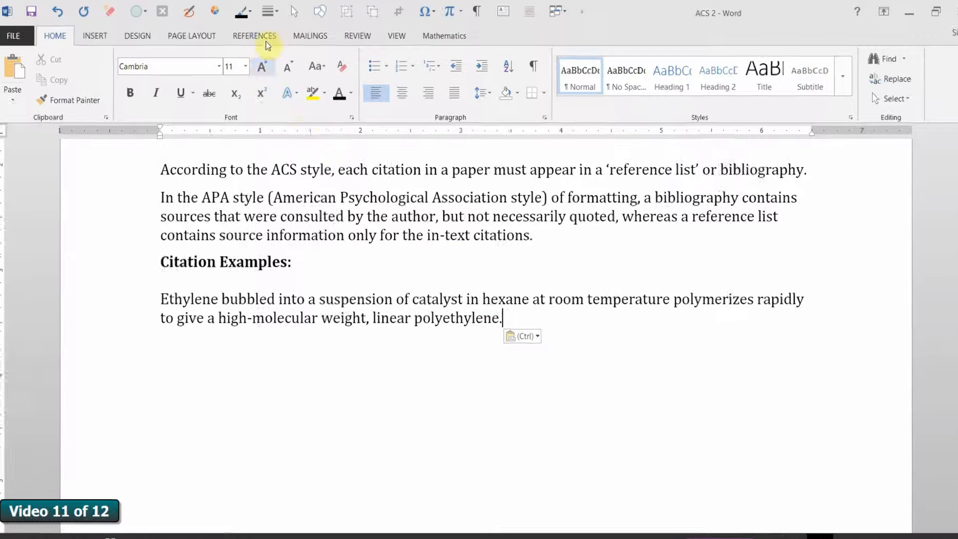
Step: Set the document's citation style to ISO 690 - Numerical Reference
click(261, 40)
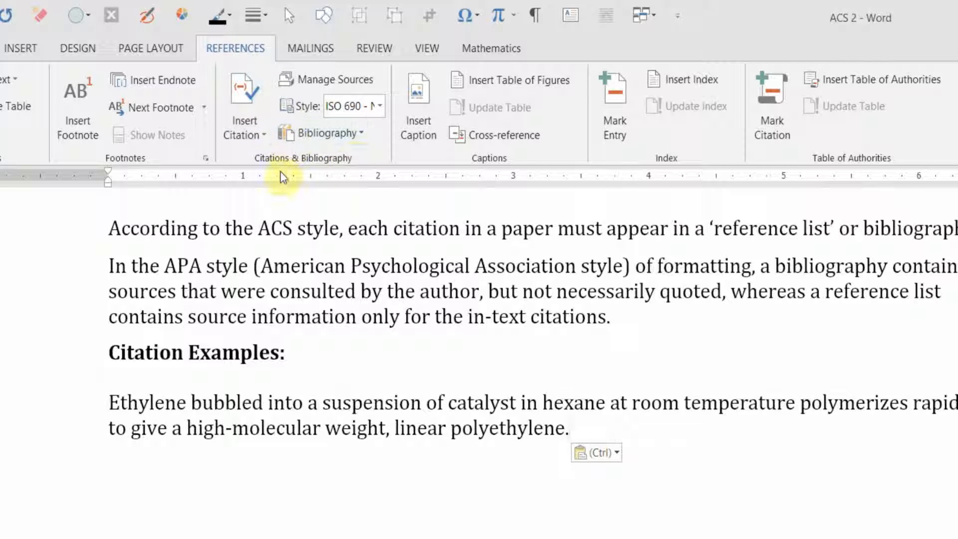
click(379, 107)
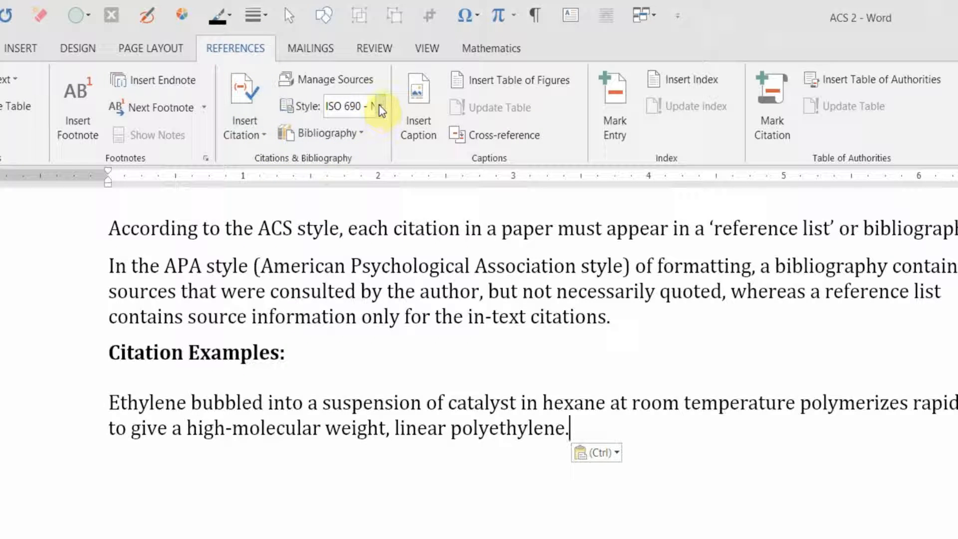
click(379, 107)
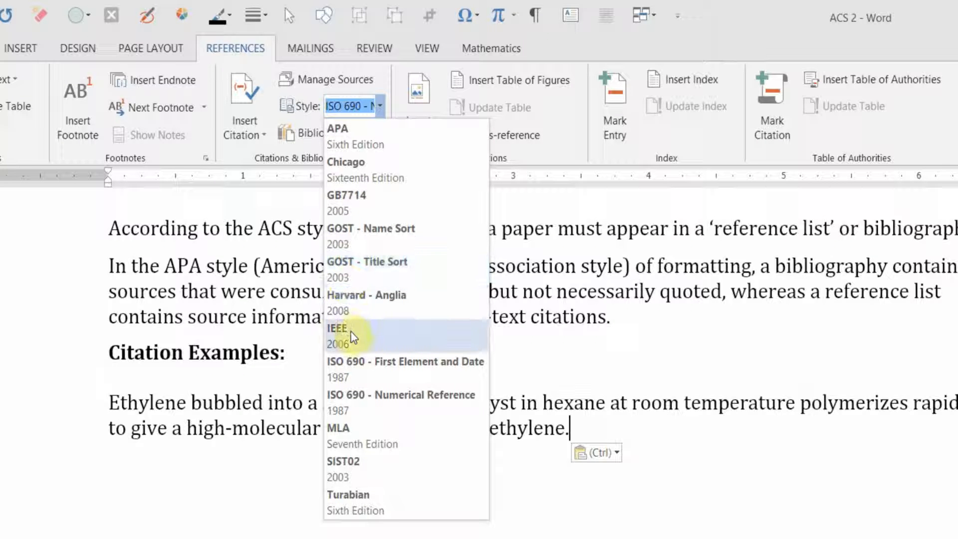
click(355, 405)
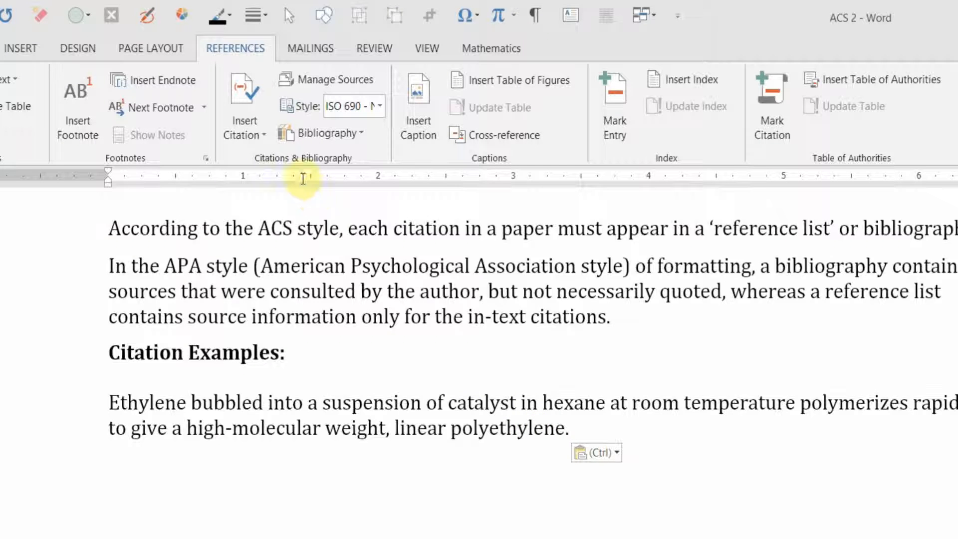
Step: Start a new citation source for the ethylene sentence, set its type to Book Section and show all bibliography fields
click(246, 131)
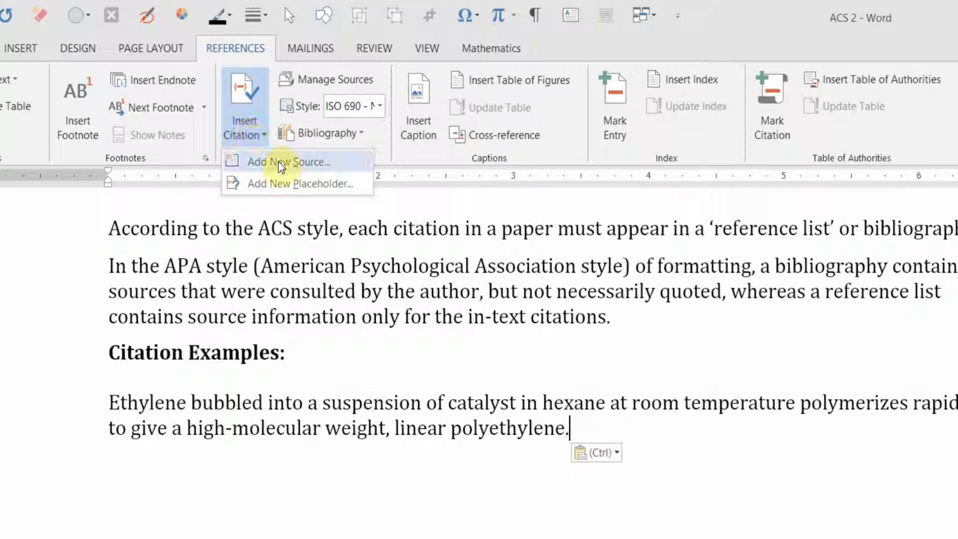
click(279, 163)
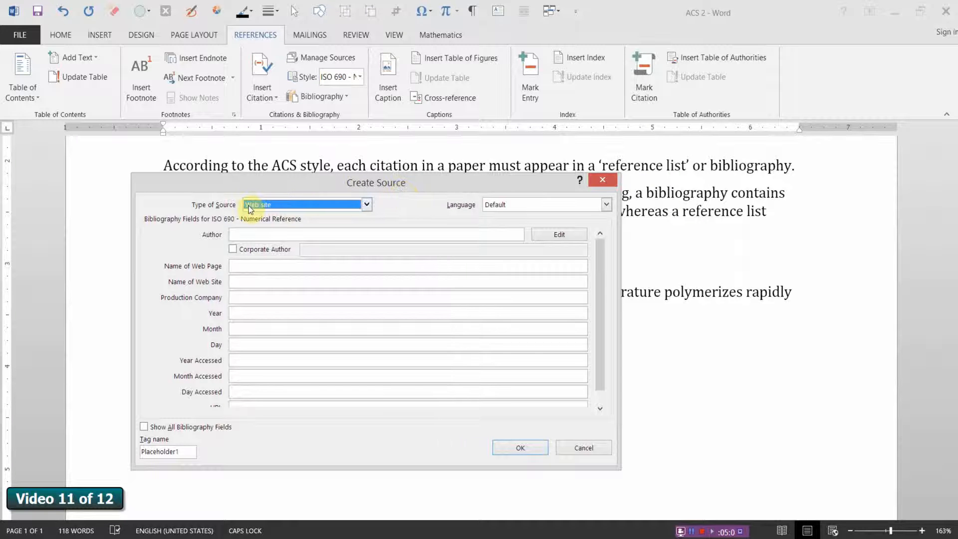
drag(313, 186, 439, 199)
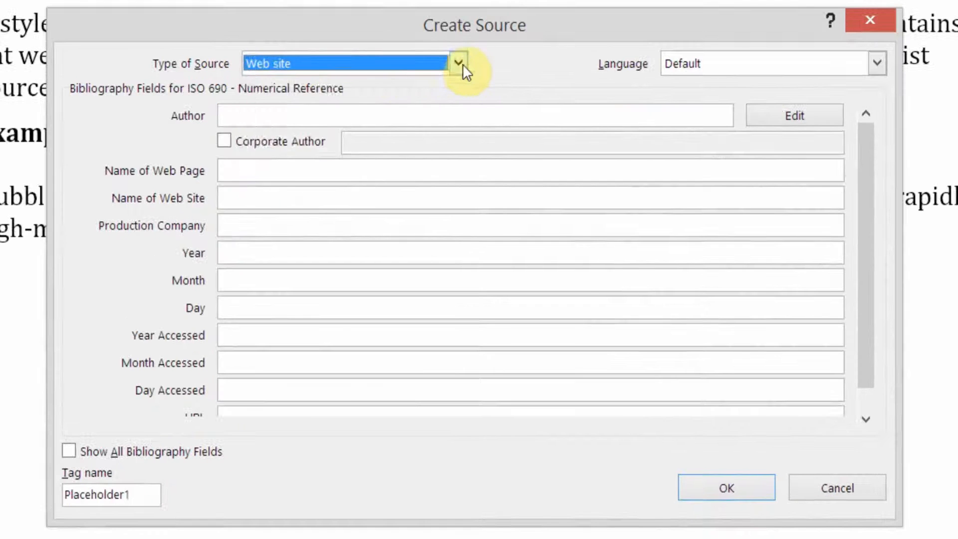
click(493, 216)
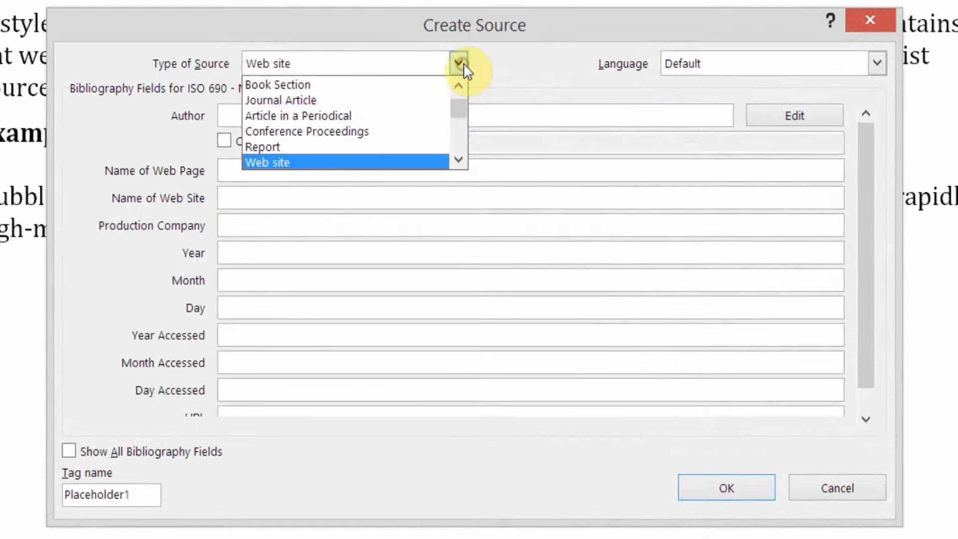
click(315, 84)
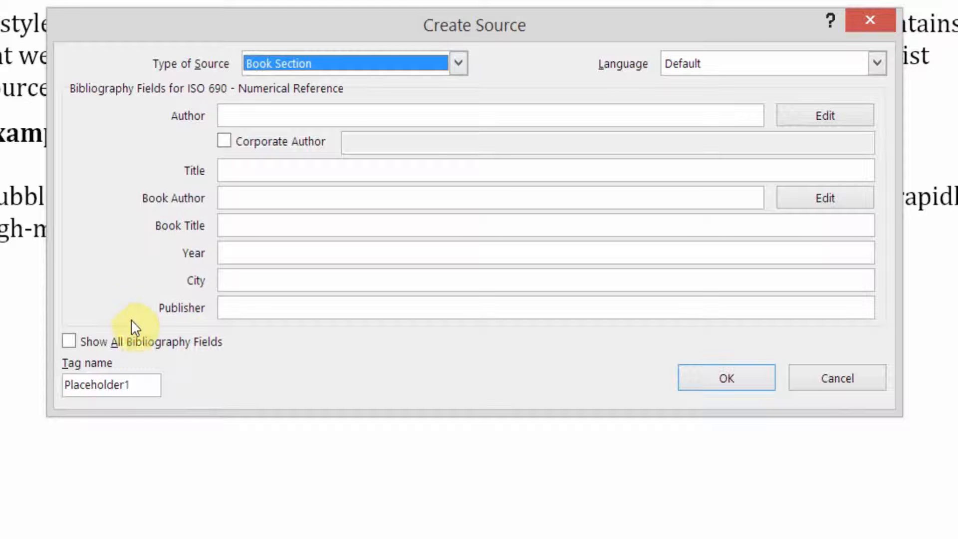
click(66, 344)
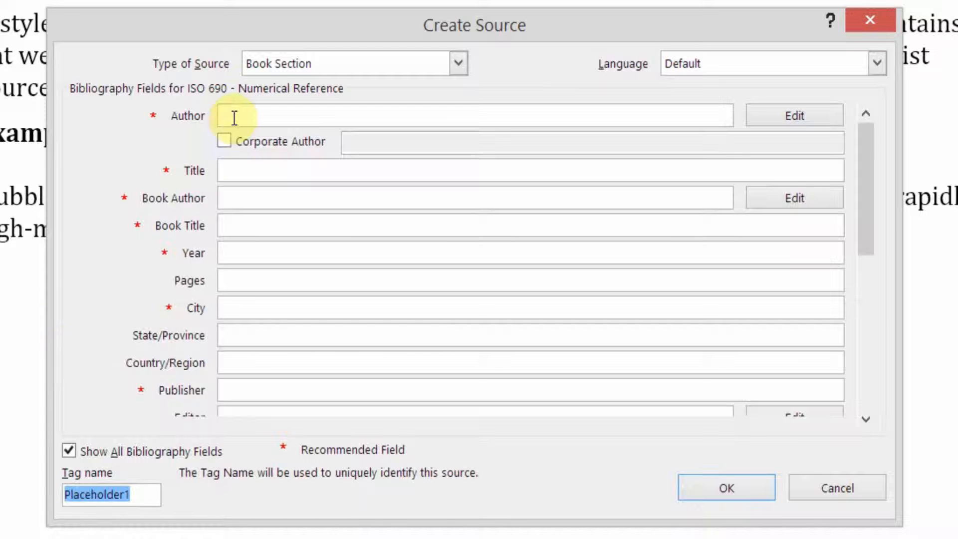
Step: Enter the author's name, title Principles of Polymer Systems, year 1982, pages 79, city New York and publisher McGraw-Hill Book Company, and insert the citation
click(234, 118)
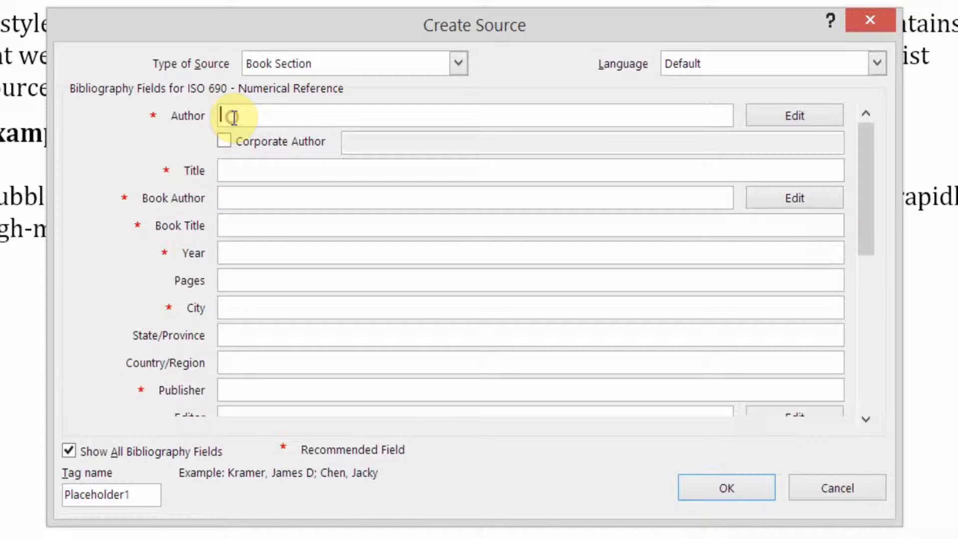
text(fE)
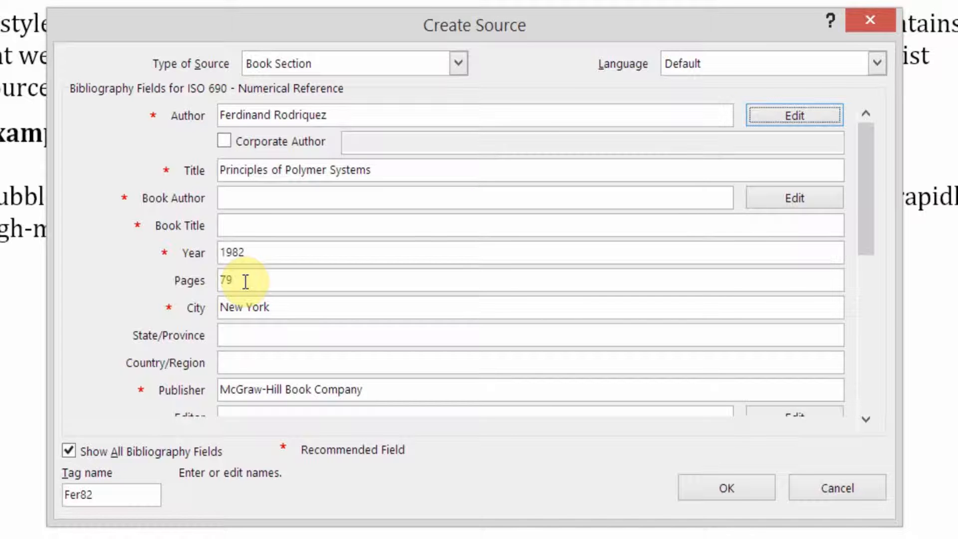
click(274, 305)
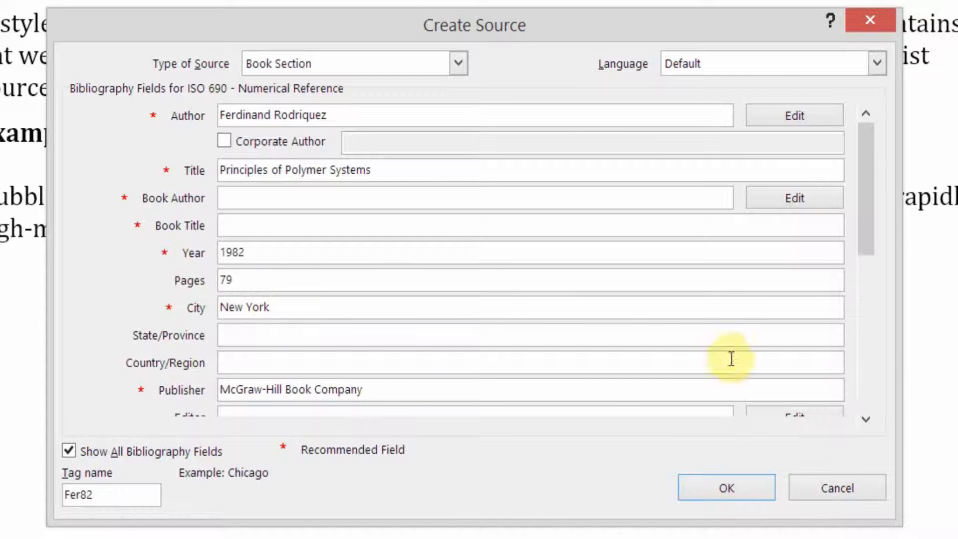
scroll(869, 421, down, 2)
click(869, 421)
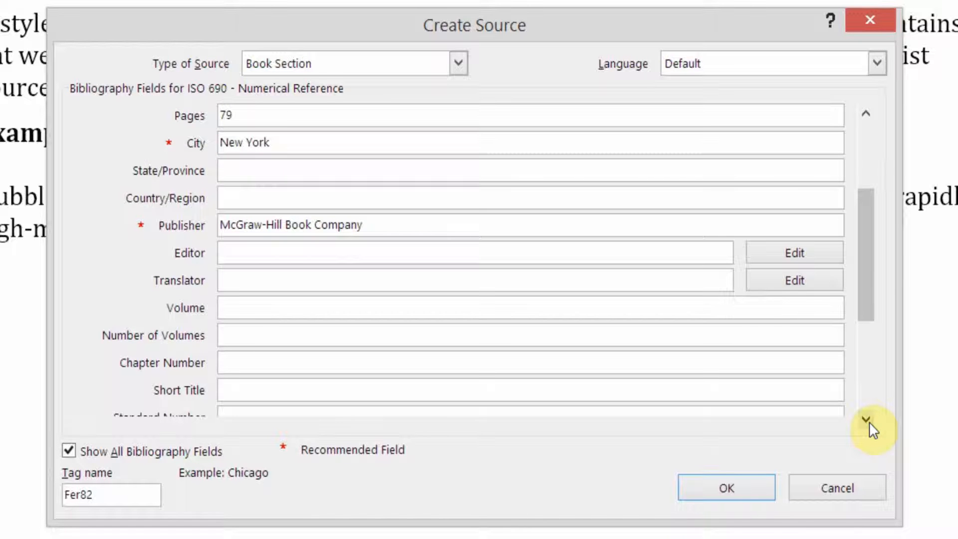
drag(870, 307, 866, 399)
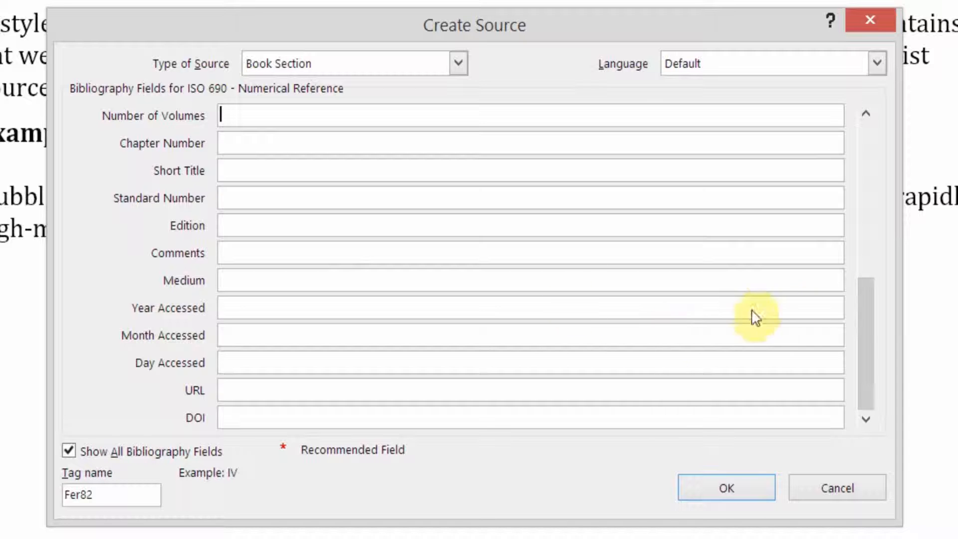
drag(858, 324, 853, 133)
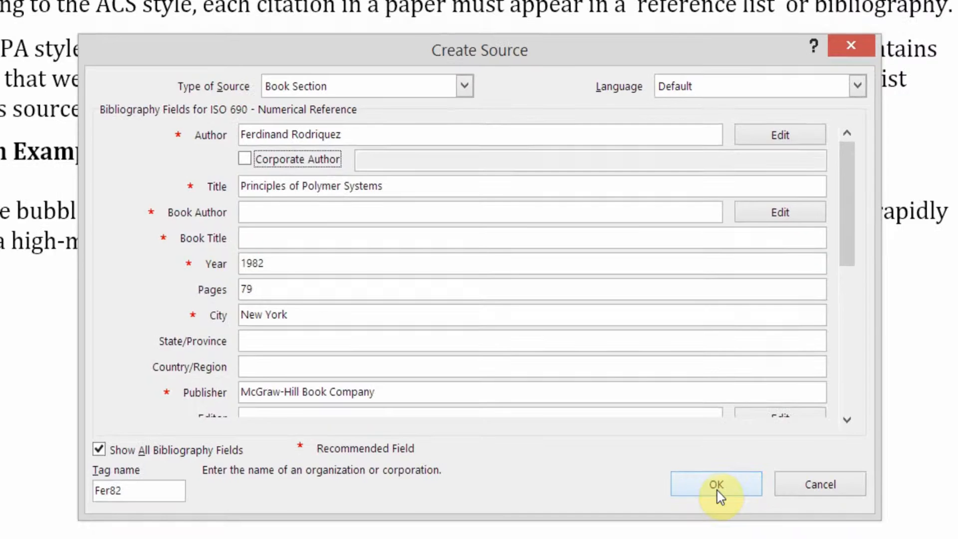
click(726, 495)
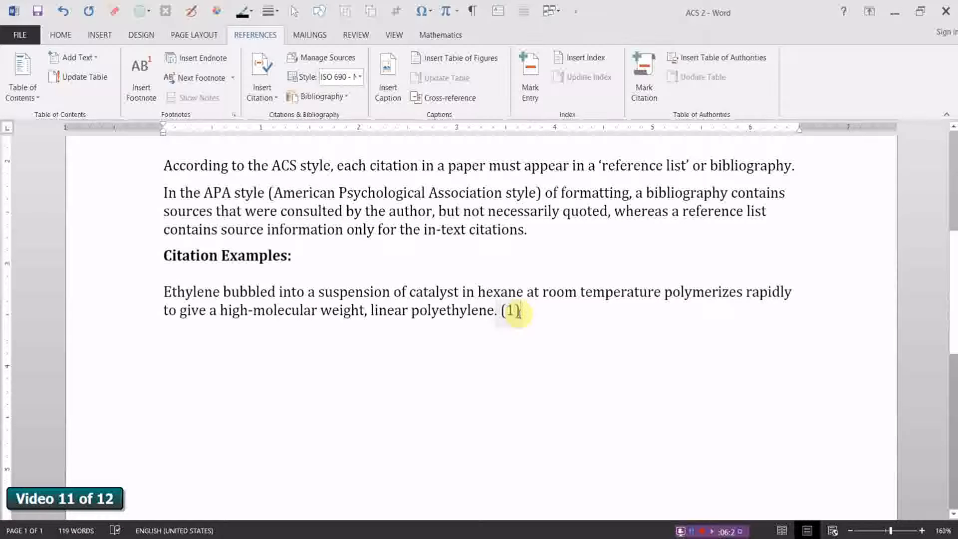
Step: Paste the gel spinning sentence as a new paragraph and start a Journal Article source for a citation before its first comma
text(In the gel spinning process of Smith and Leemstra, polyethylene with molecular weight of 1.5 million is dissolved in decalin at 150°C and concentrations of less than 2%w/w.)
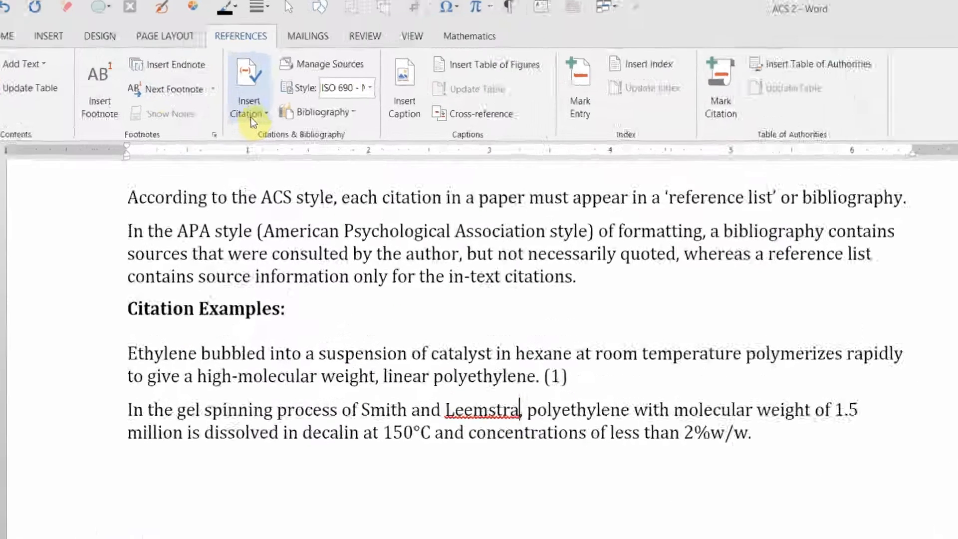
click(262, 104)
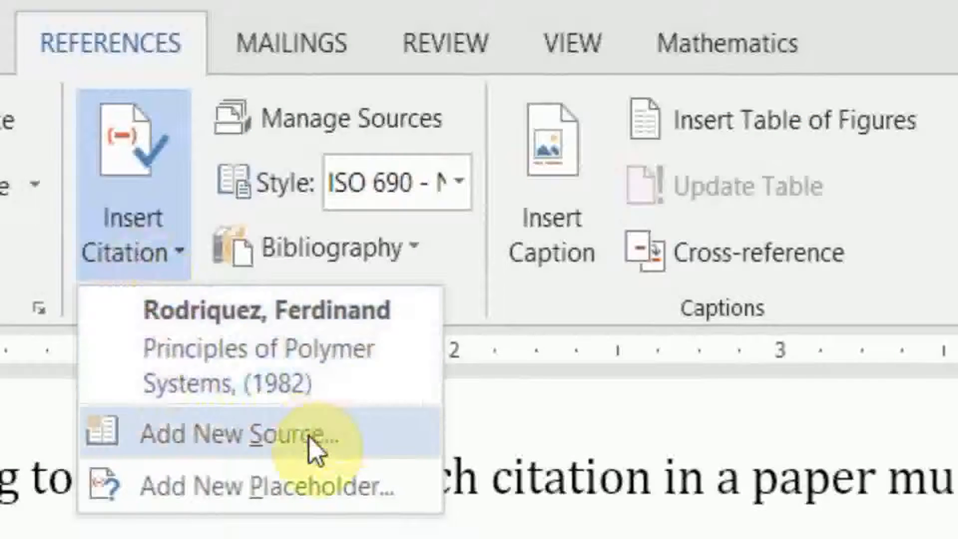
click(312, 442)
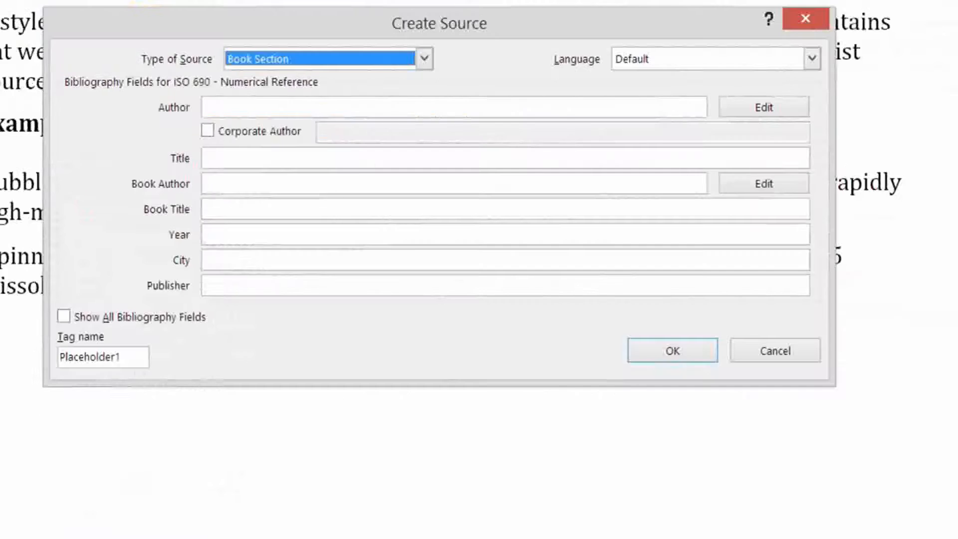
click(424, 58)
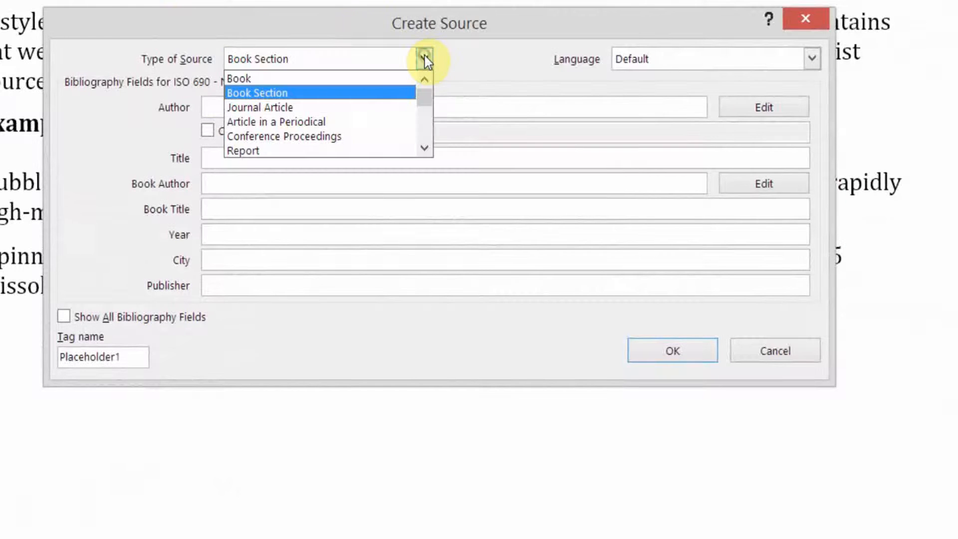
click(308, 108)
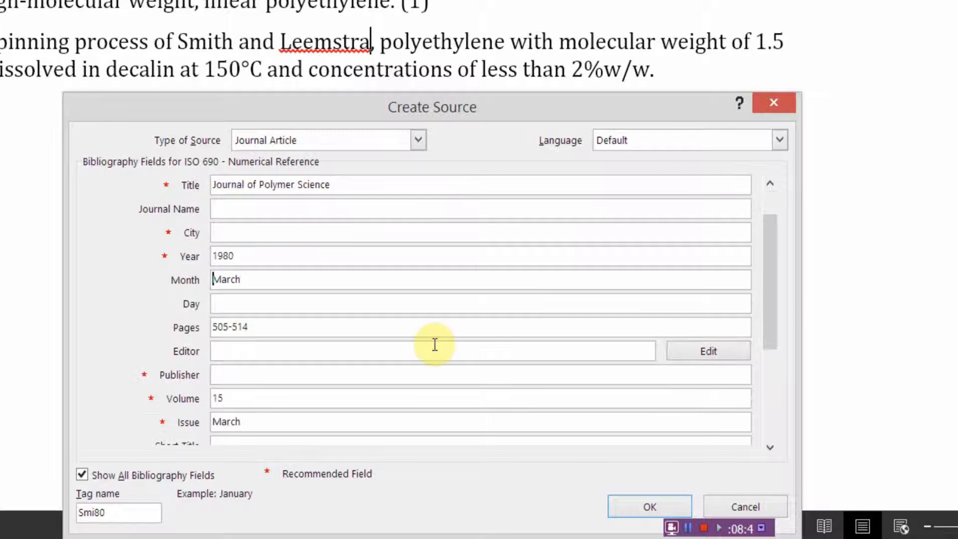
Step: Complete the source with the authors' names, title Journal of Polymer Science, year 1980, month March, pages 505-514 and volume 15, and insert the citation
scroll(515, 372, up, 1)
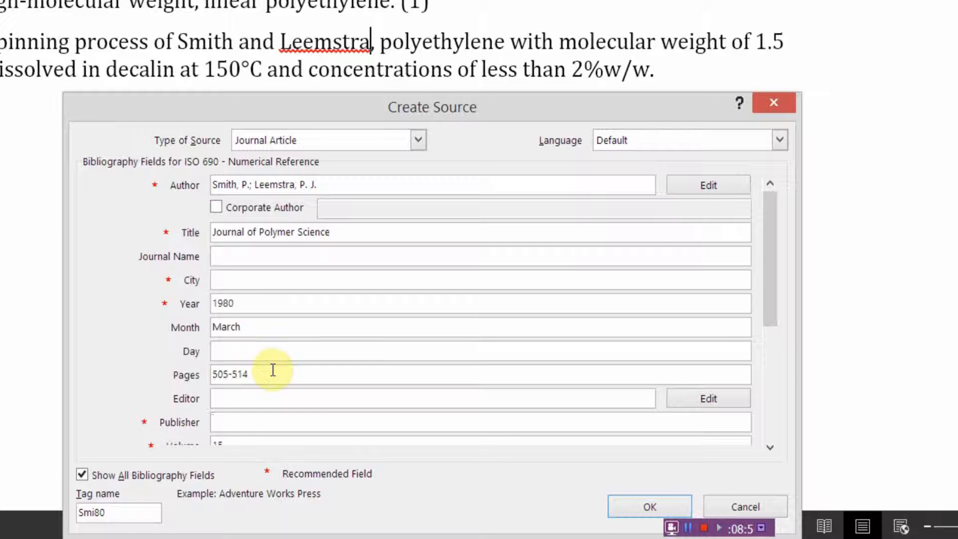
click(768, 447)
click(768, 447)
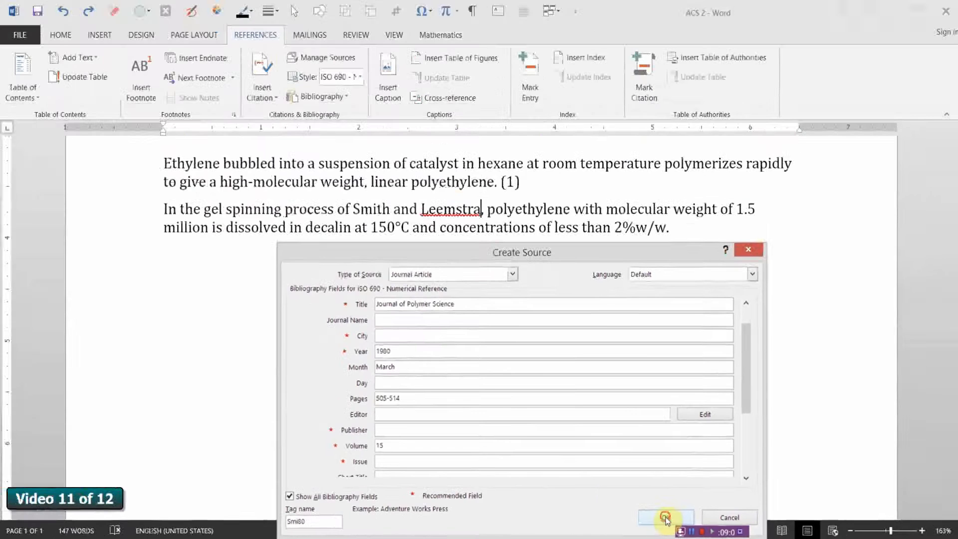
click(649, 506)
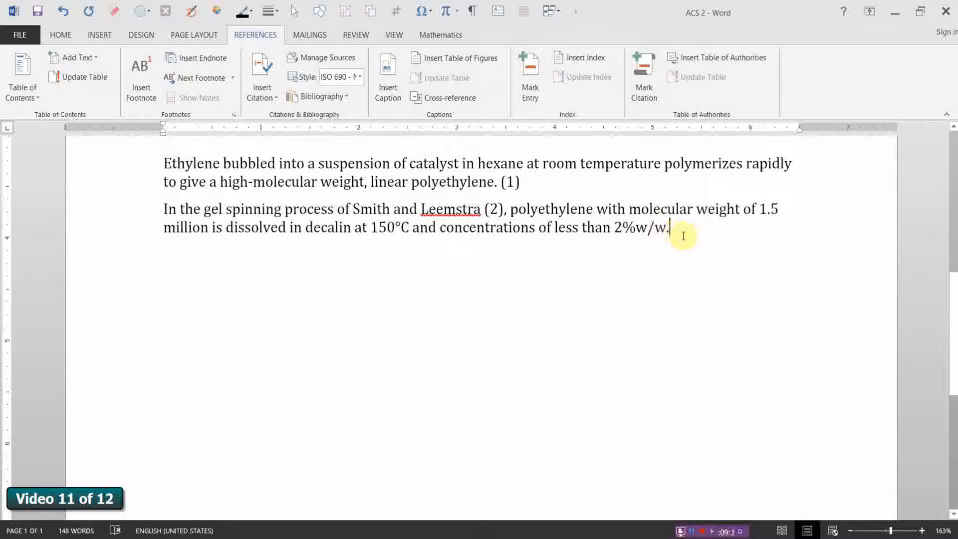
Step: Paste the sentence on the LDPE density range of 0.910–0.940 g/cm³ as a new paragraph below the gel spinning sentence
key(Return)
text(LDPE is defined by a density range of 0.910–0.940 g/cm3.)
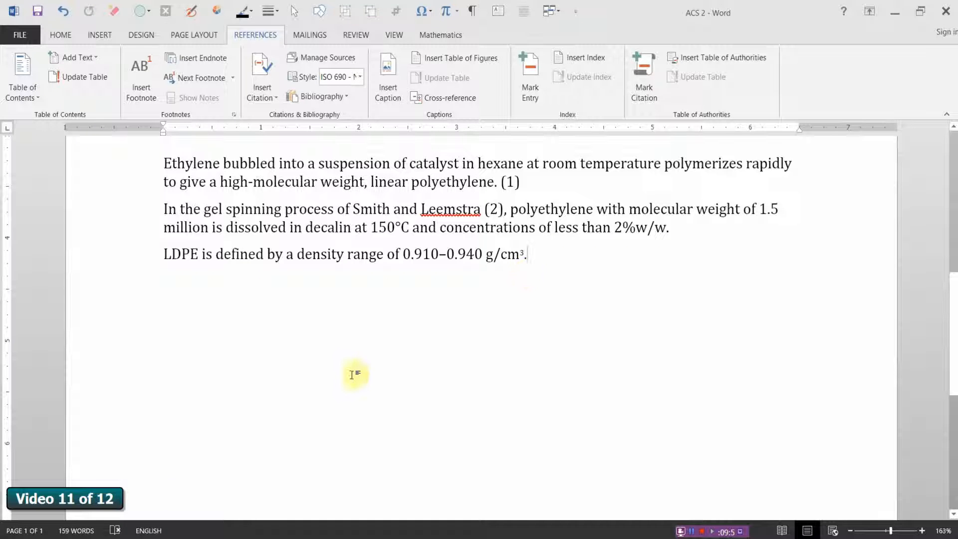
Step: Switch to the Polyethylene article in the browser, examine its Cite This Page bibliographic details and citation styles, and return to the Word document
key(alt+Tab)
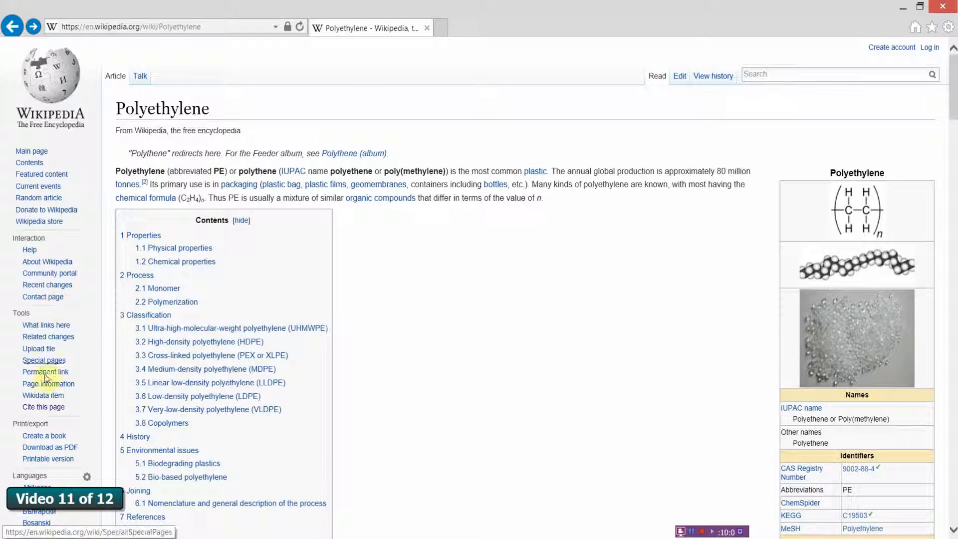
click(46, 408)
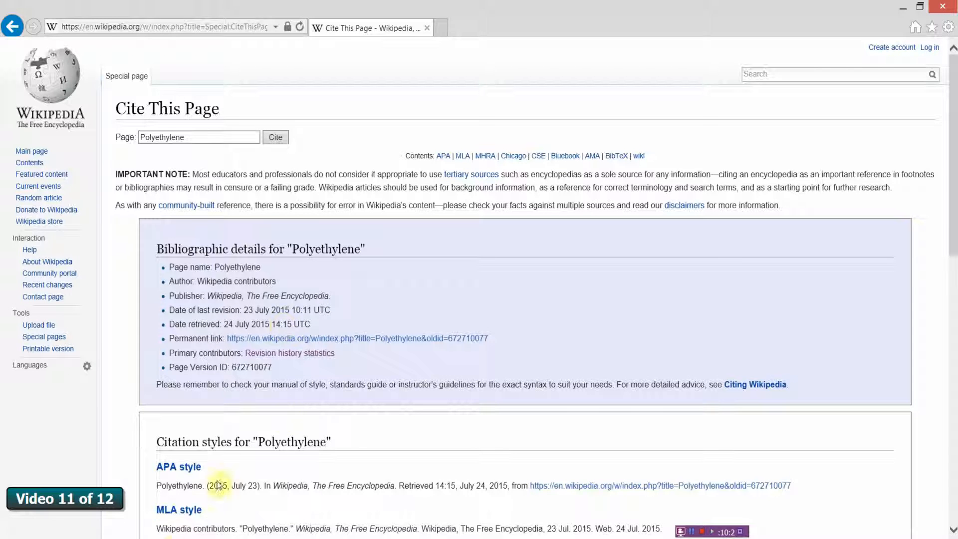
click(166, 538)
click(201, 498)
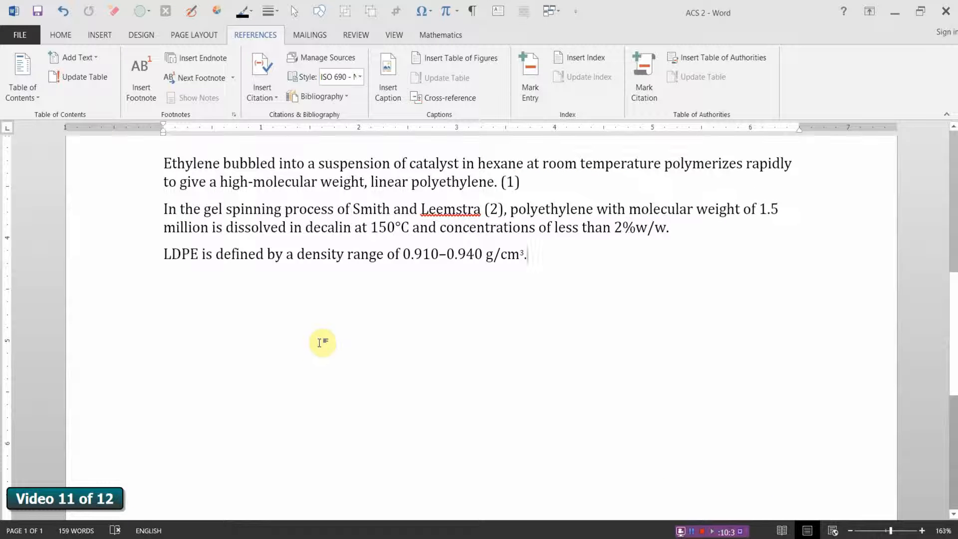
Step: Start a new Web site source for a citation at the end of the LDPE density sentence
click(269, 97)
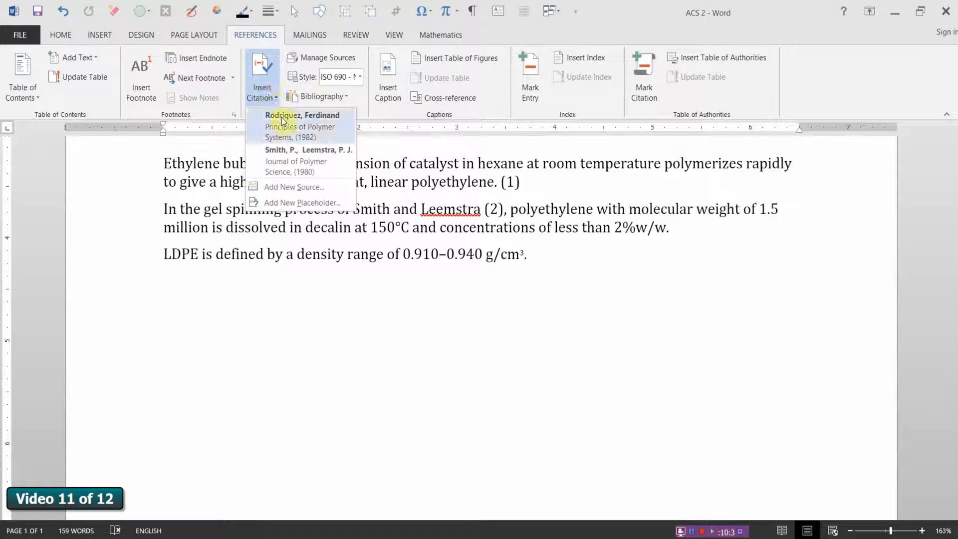
click(288, 191)
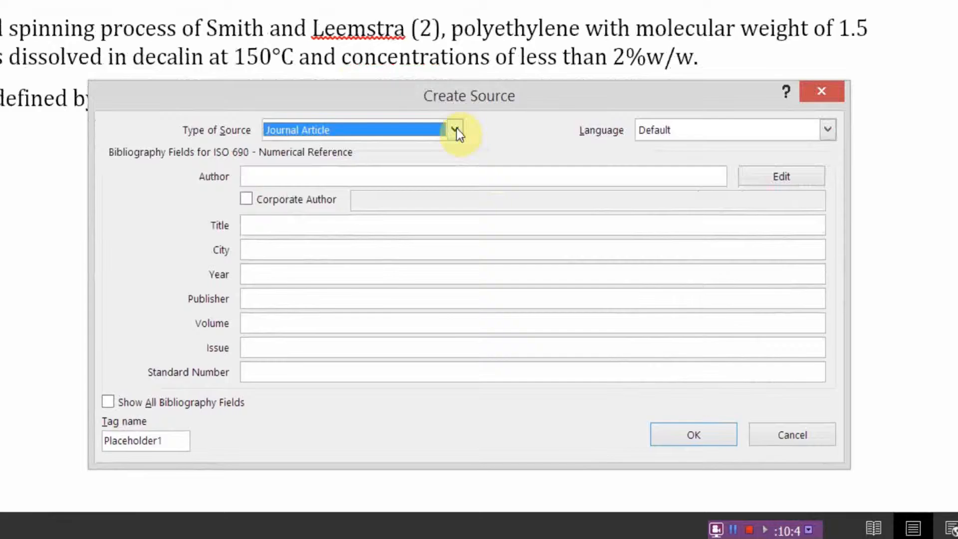
click(513, 274)
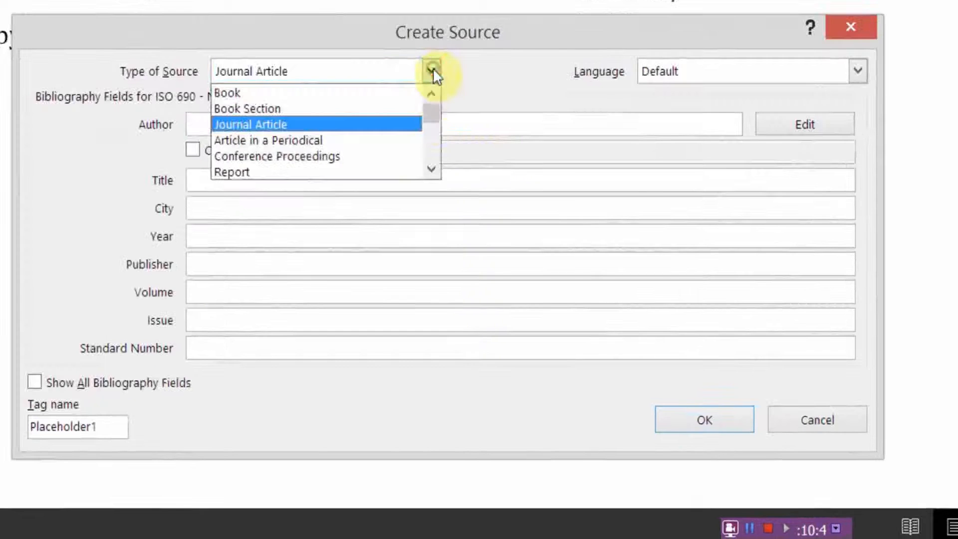
click(432, 171)
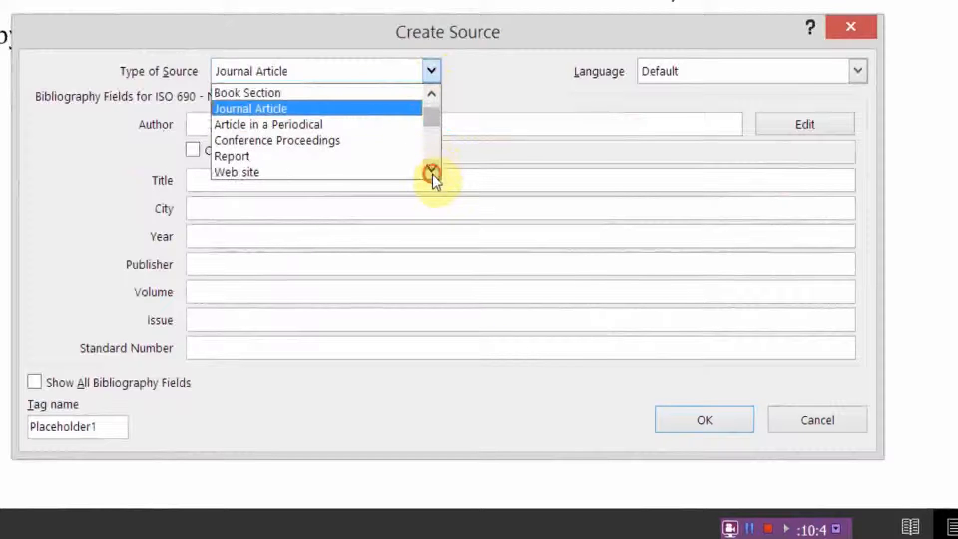
click(432, 171)
click(301, 154)
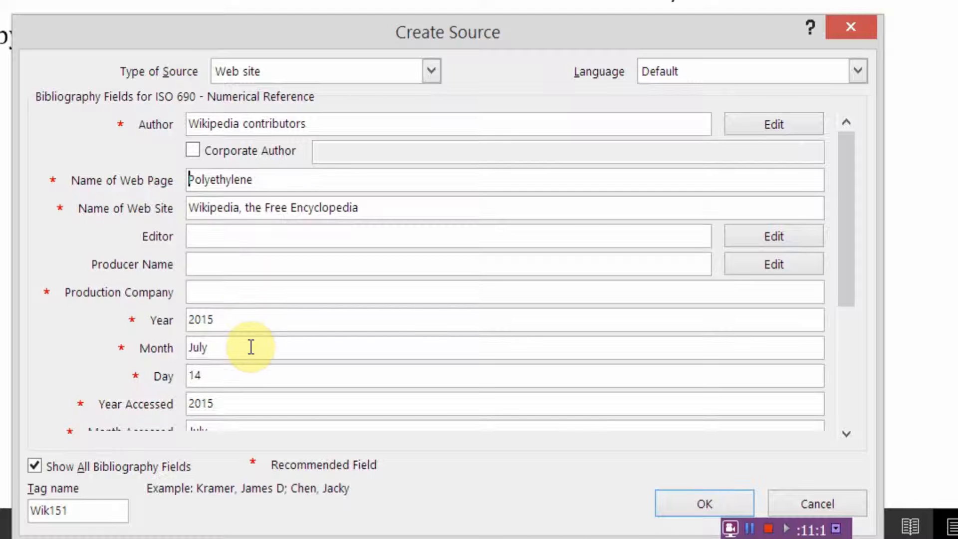
Step: Complete the source with author Wikipedia contributors, page Polyethylene, site Wikipedia, the Free Encyclopedia, date July 14, 2015, accessed July 24, 2015 and URL; insert the citation
scroll(253, 351, down, 1)
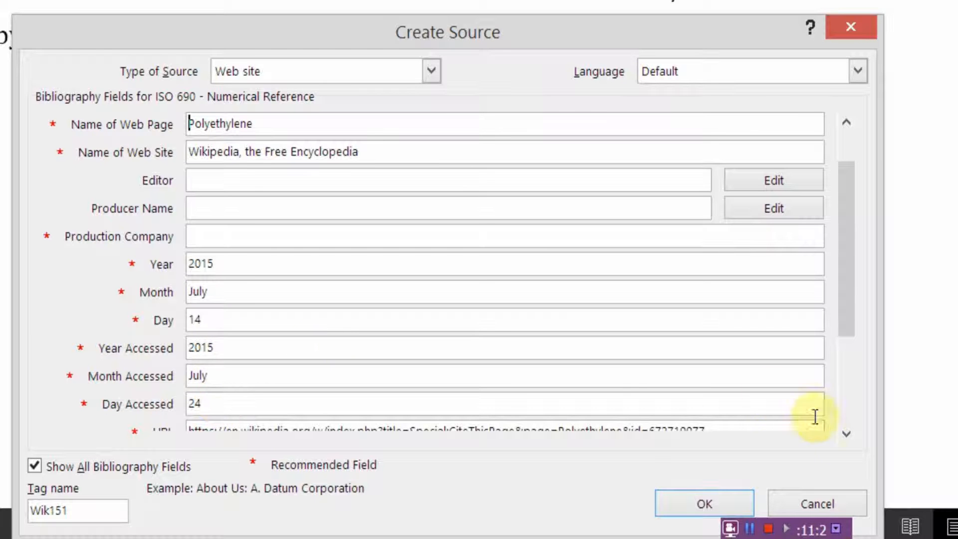
click(845, 433)
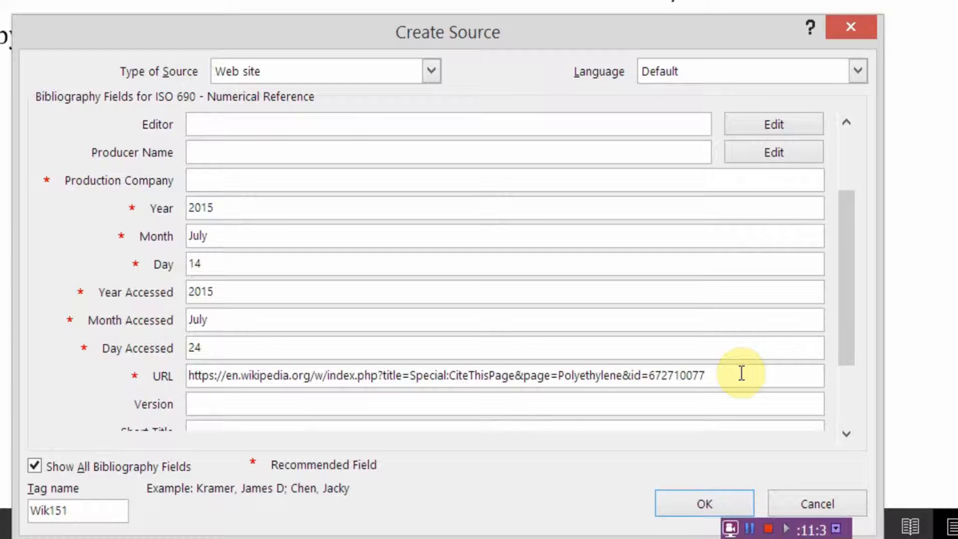
scroll(798, 379, up, 3)
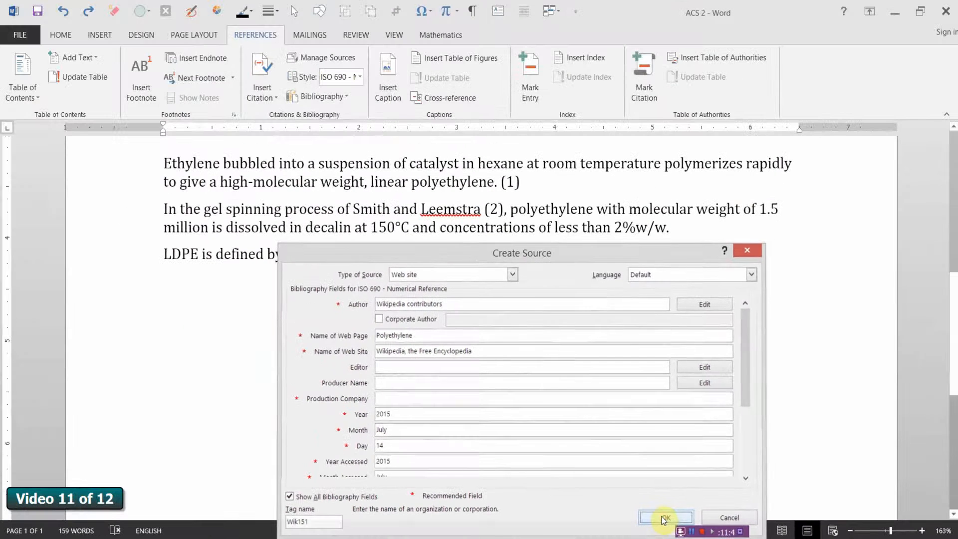
click(663, 519)
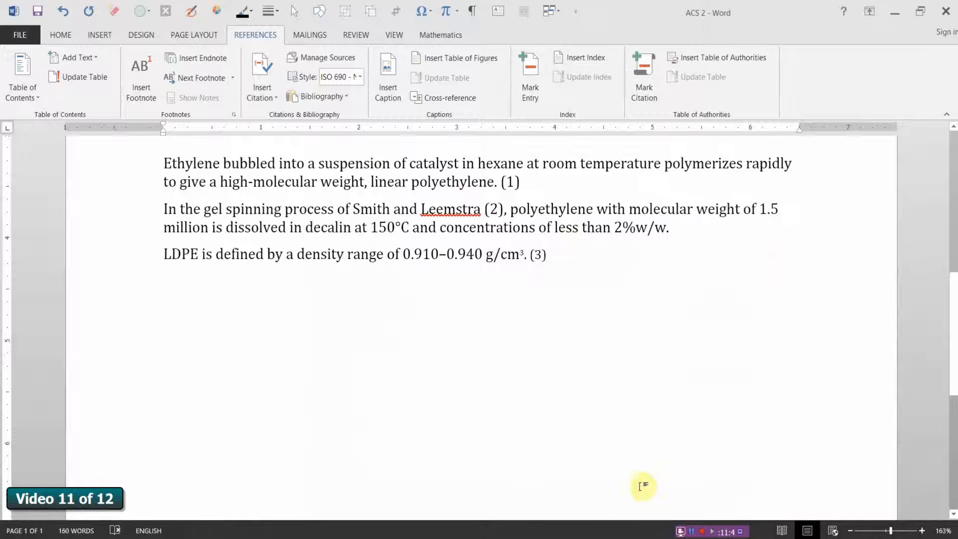
Step: Insert the built-in Bibliography with its heading on a new line below the LDPE density sentence
key(Return)
scroll(326, 192, up, 1)
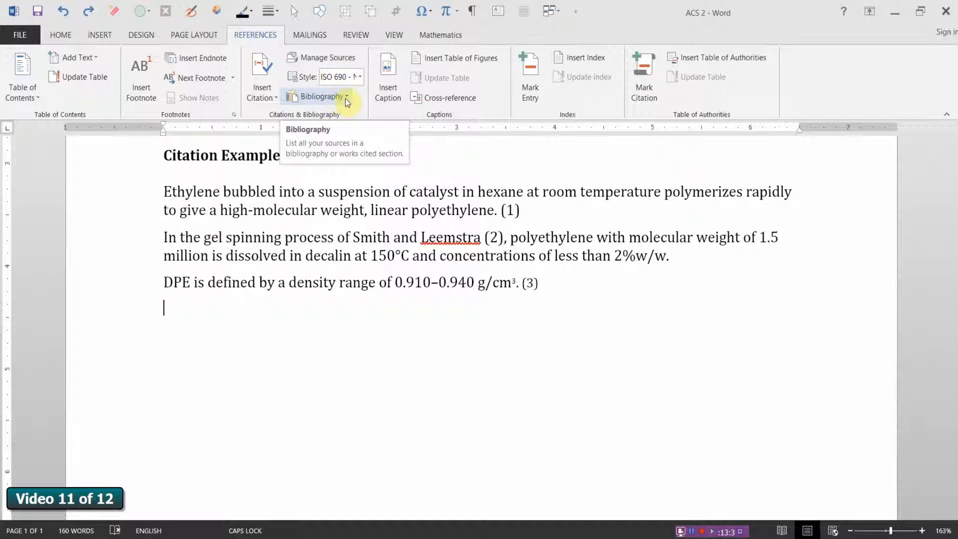
click(345, 98)
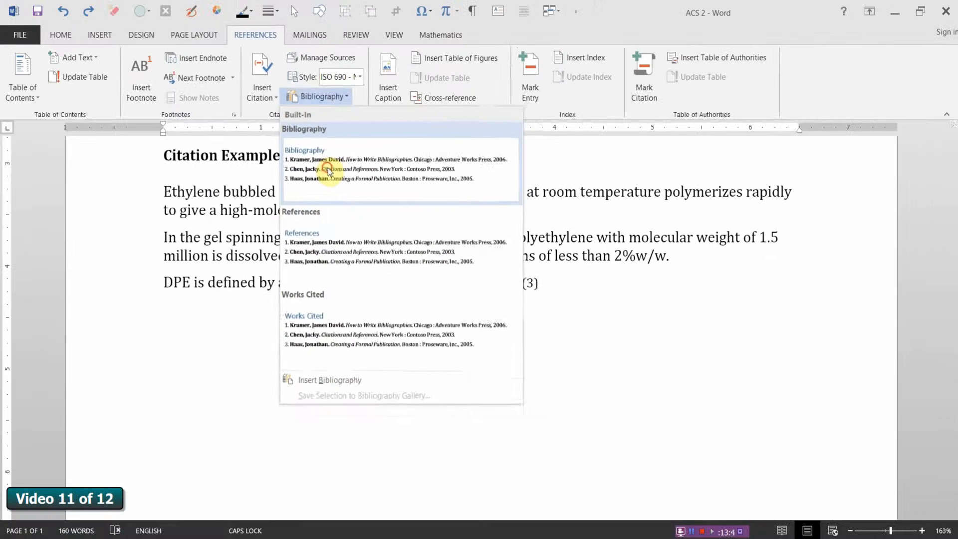
click(348, 153)
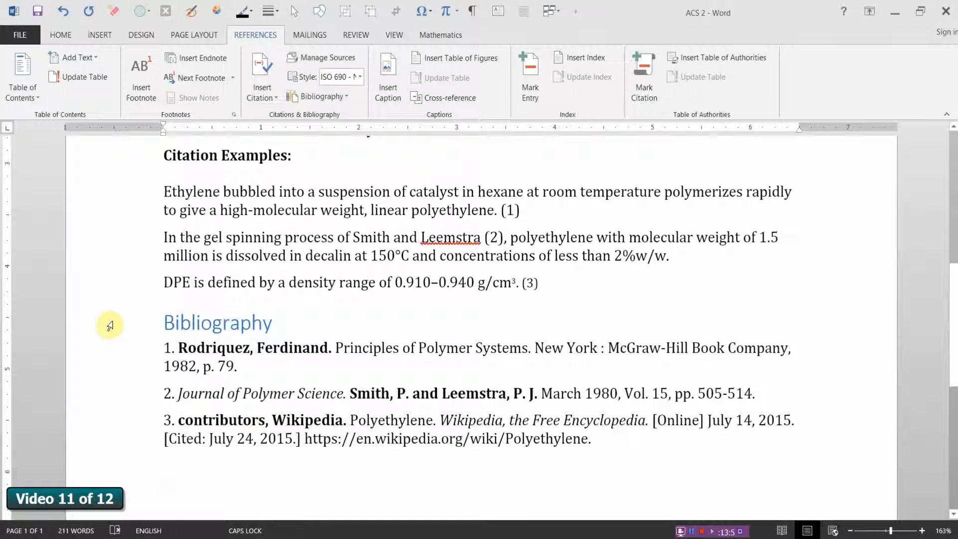
Step: Change the Bibliography heading to uppercase and centre it
click(110, 325)
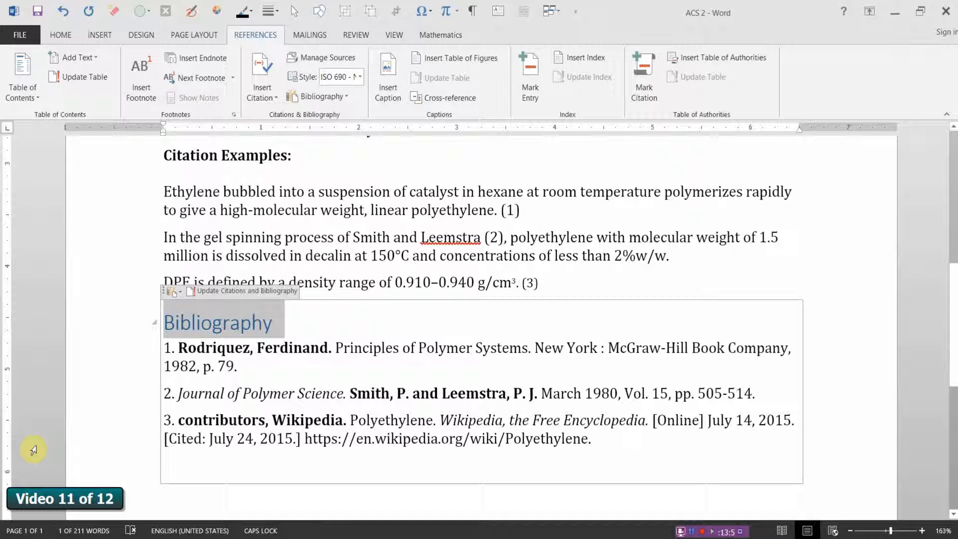
click(61, 37)
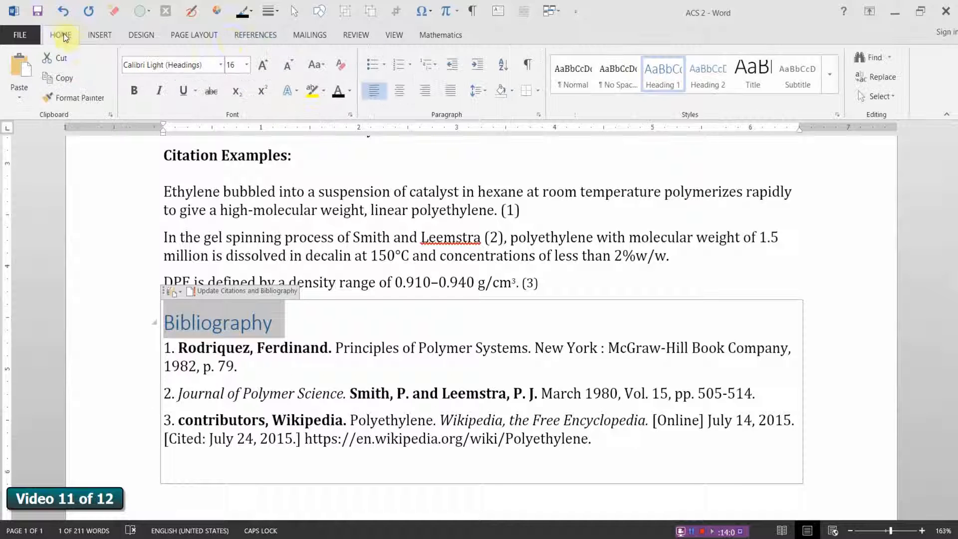
click(322, 67)
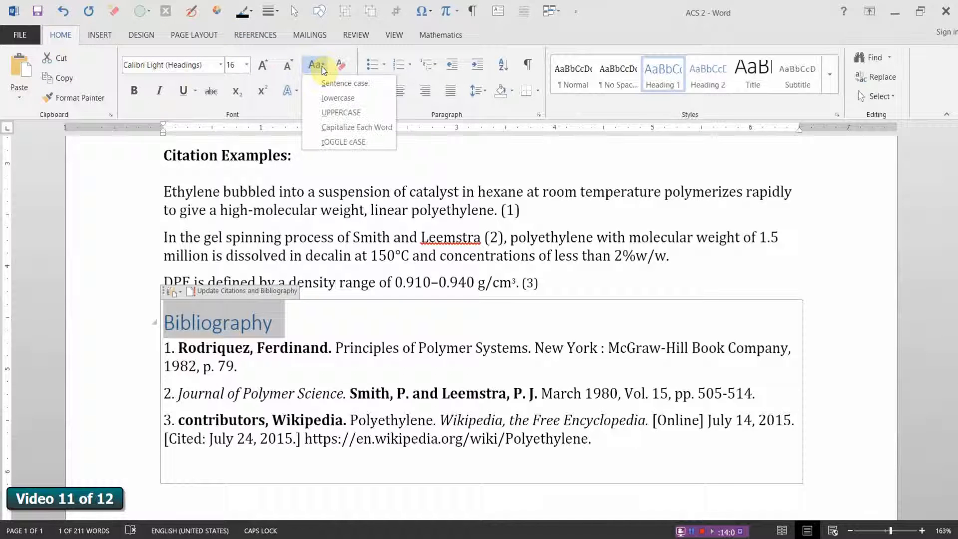
click(338, 114)
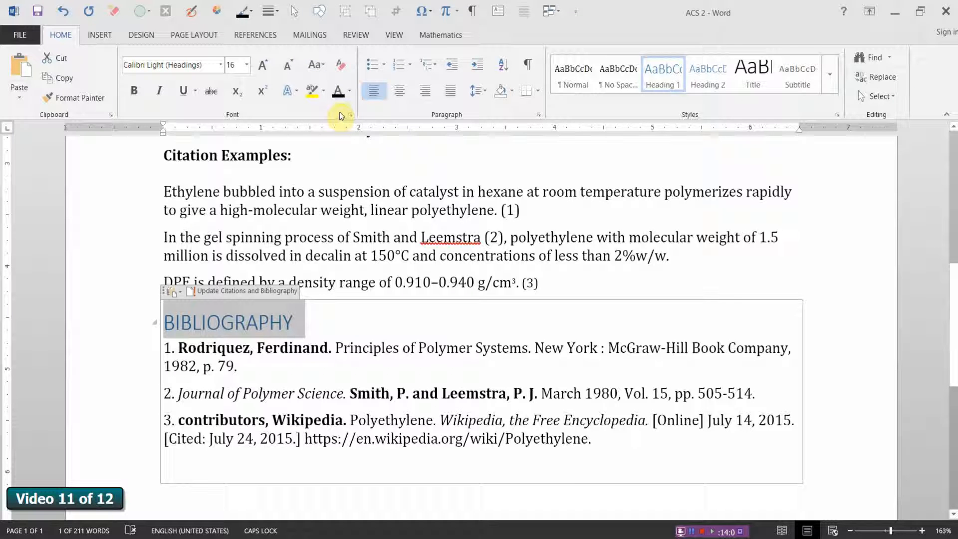
click(399, 93)
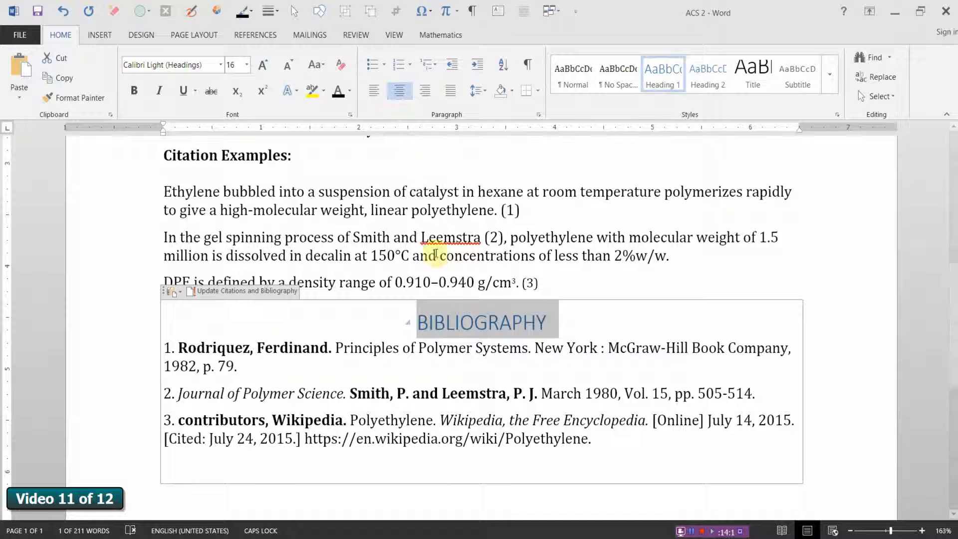
Step: Format the bibliography heading in black, bold Cambria
click(352, 93)
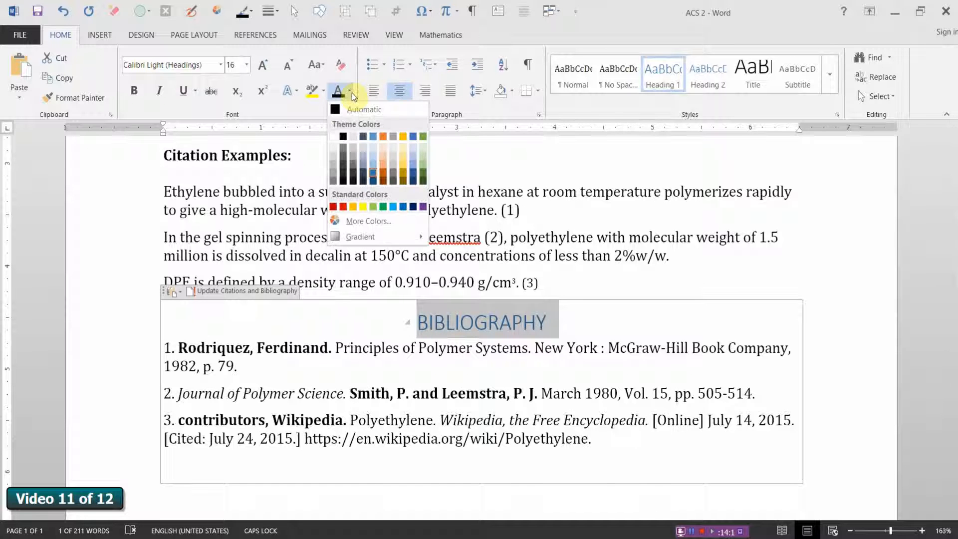
click(343, 137)
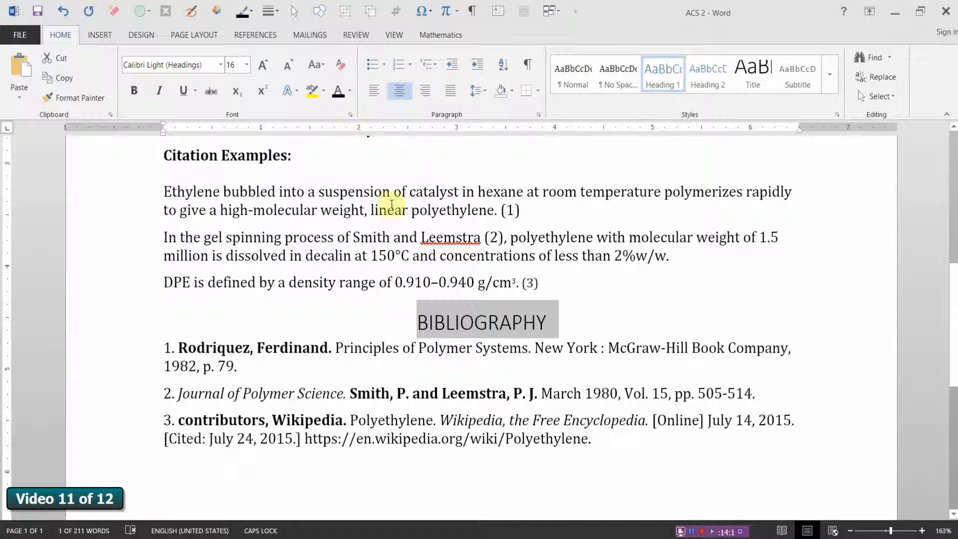
click(135, 94)
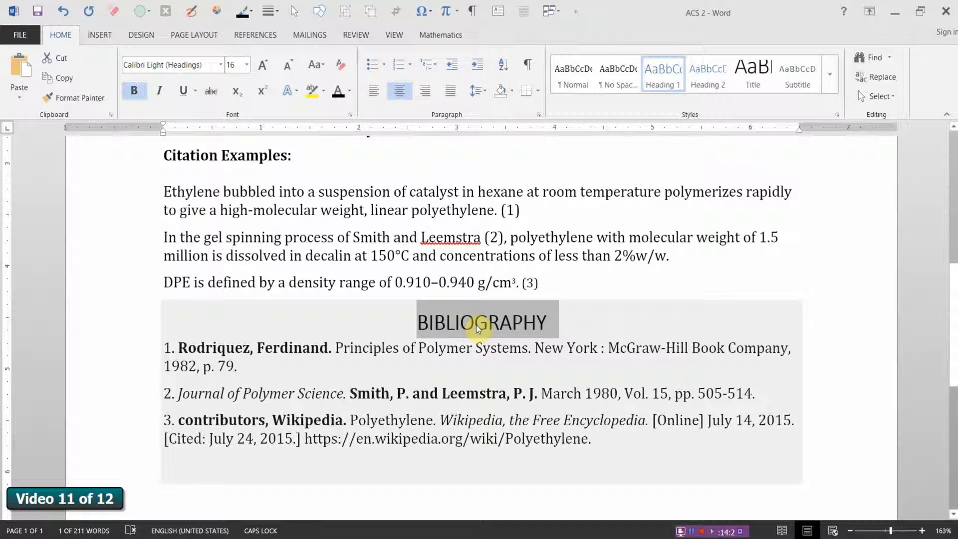
click(221, 65)
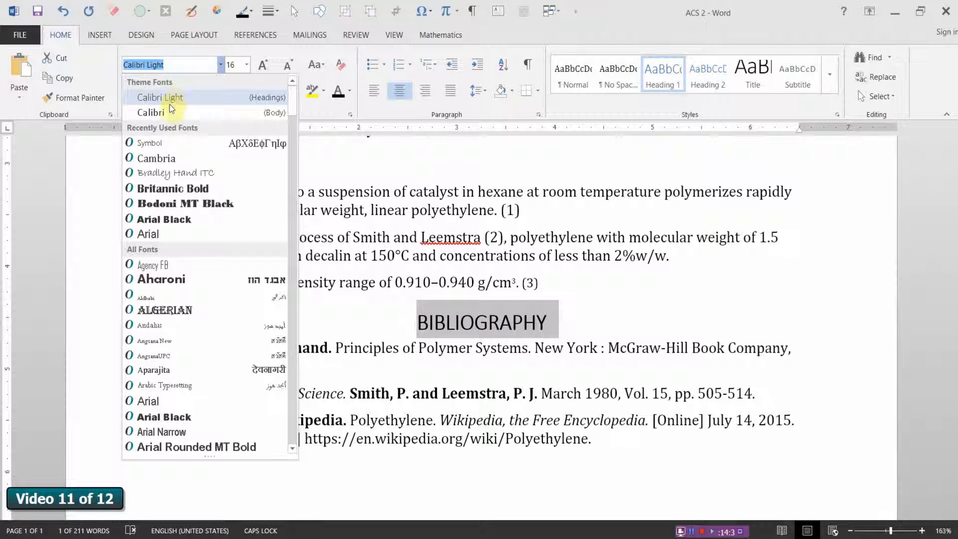
click(157, 160)
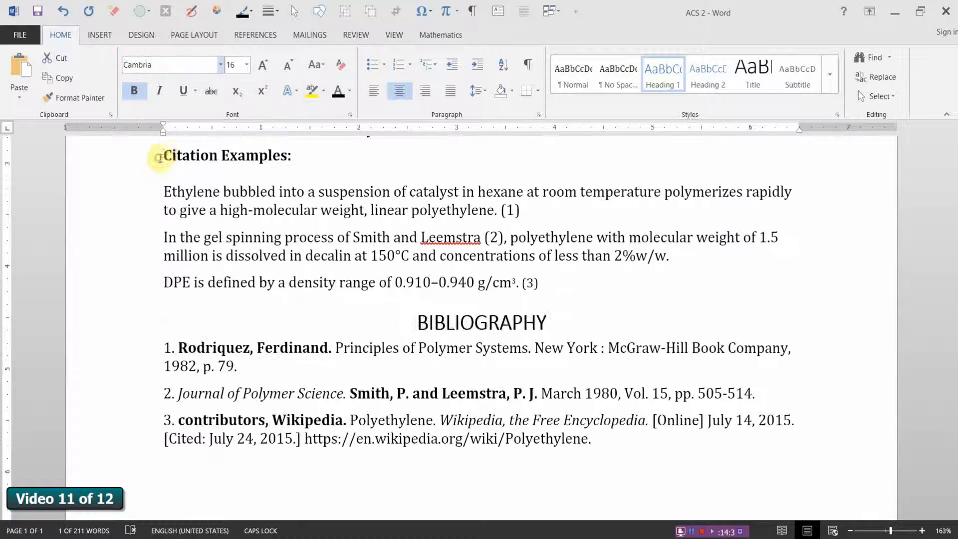
click(531, 496)
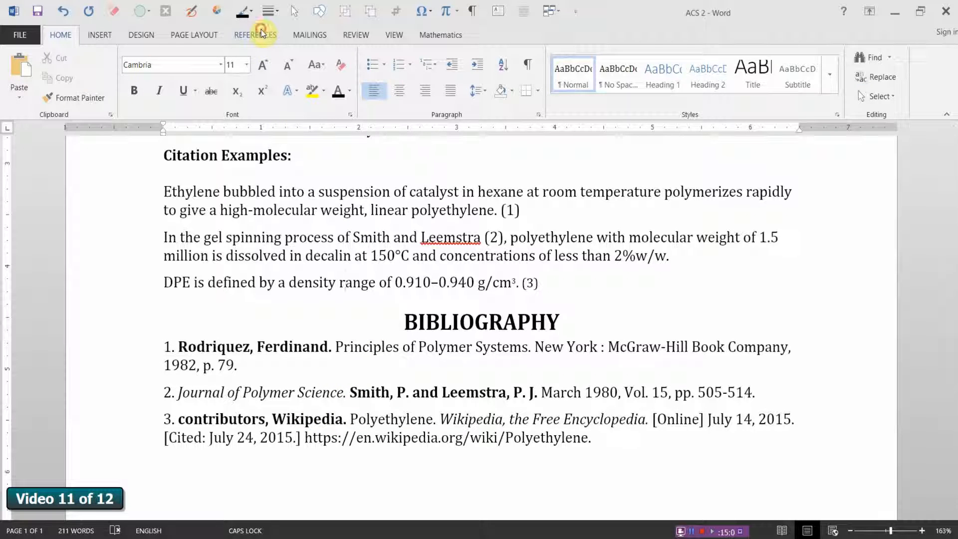
Step: In the Source Manager, change the Polyethylene website source's author to "Wikipedia, contributors" and update both the master list and the current document
click(261, 31)
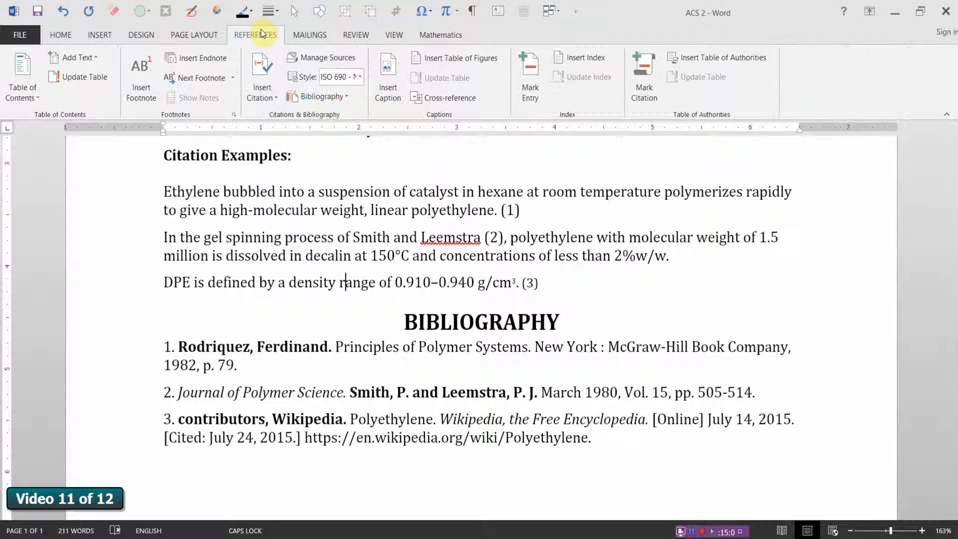
click(321, 57)
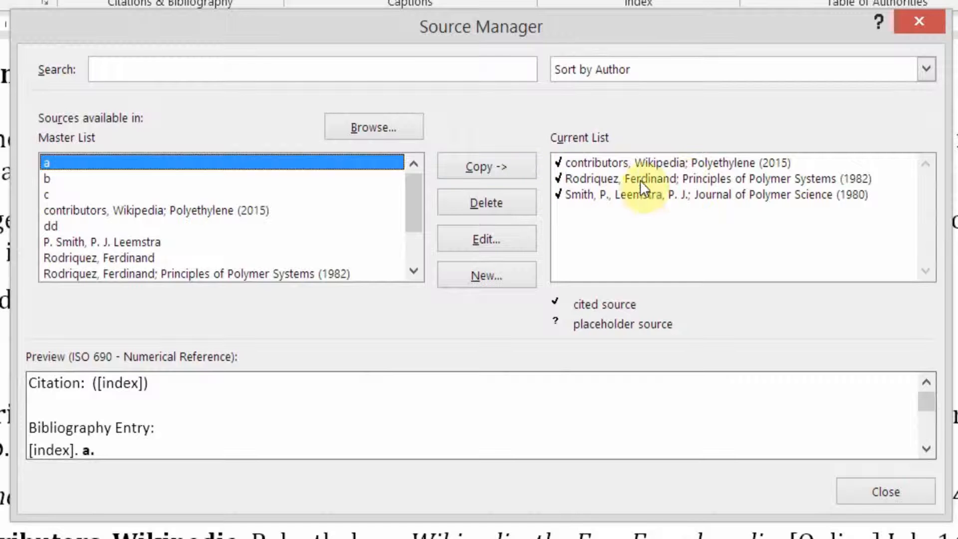
click(630, 163)
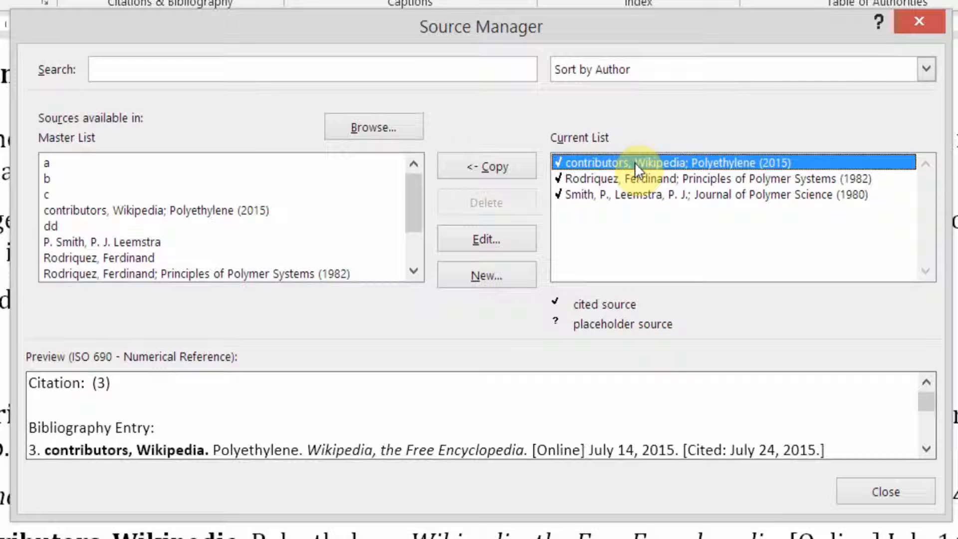
click(514, 239)
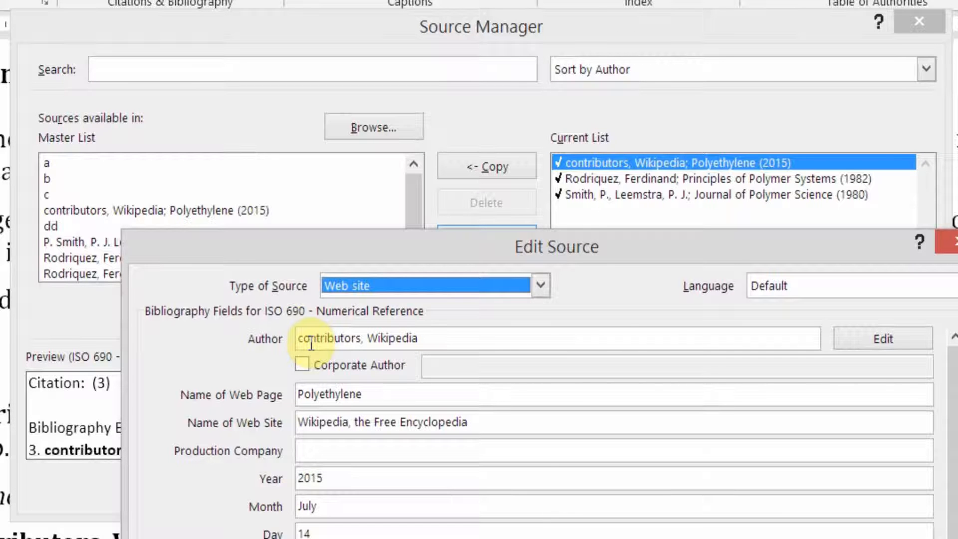
drag(426, 337, 288, 342)
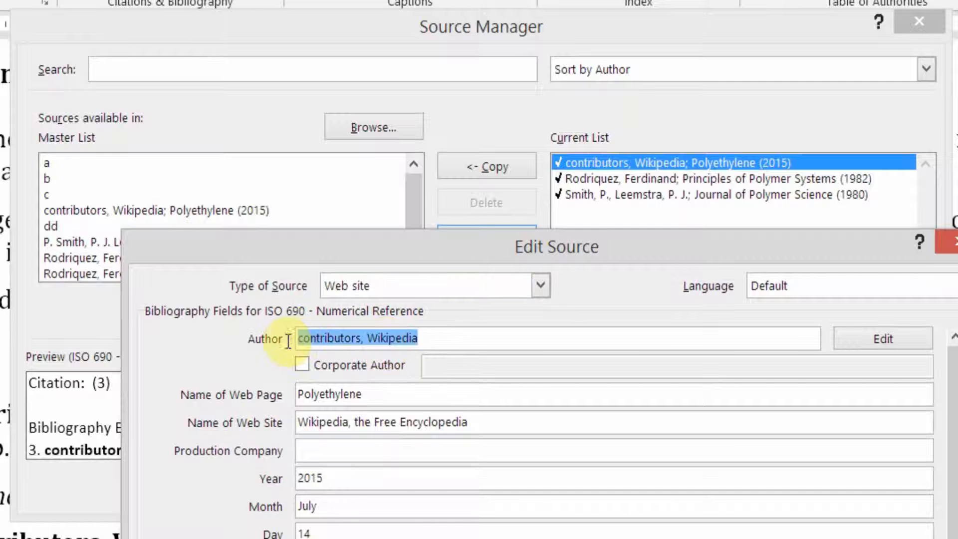
text(Wi)
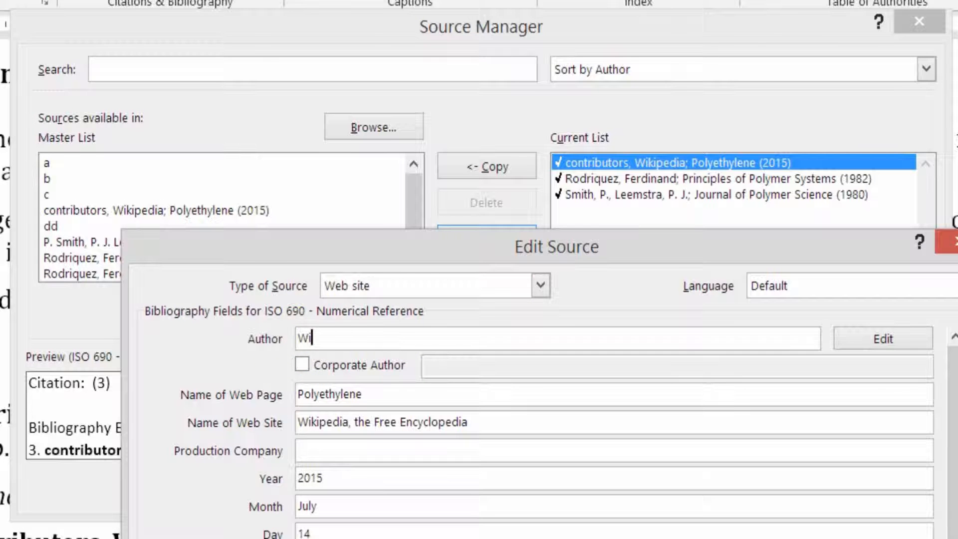
text(kipedia, con)
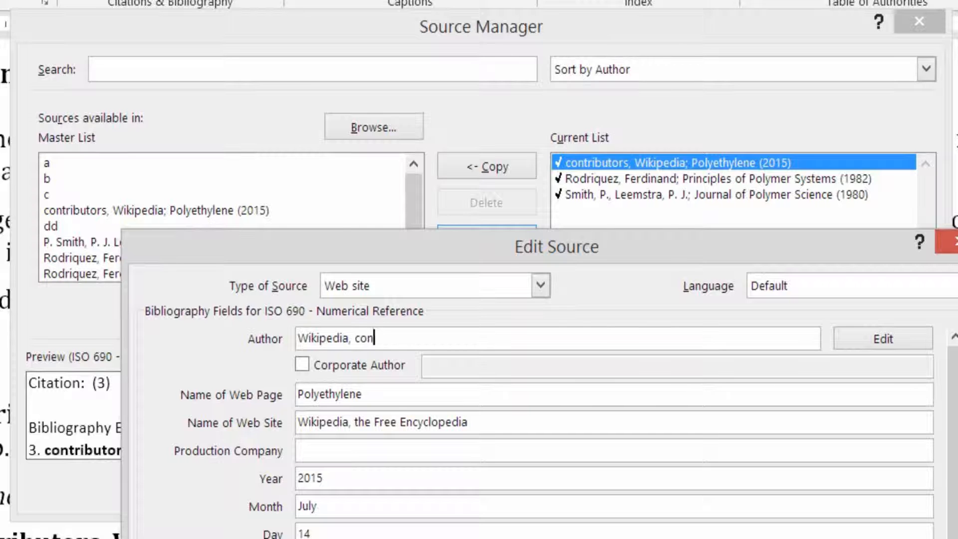
text(tributors)
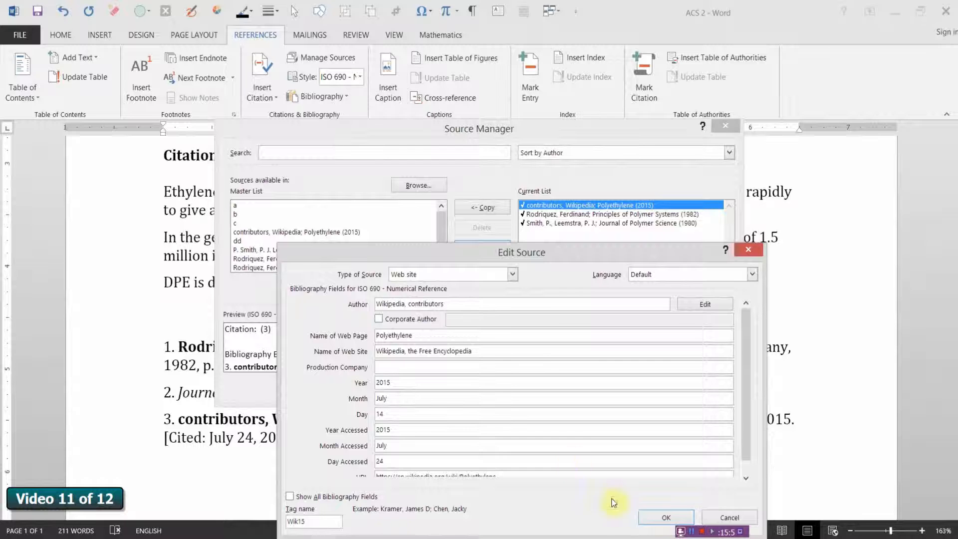
click(662, 514)
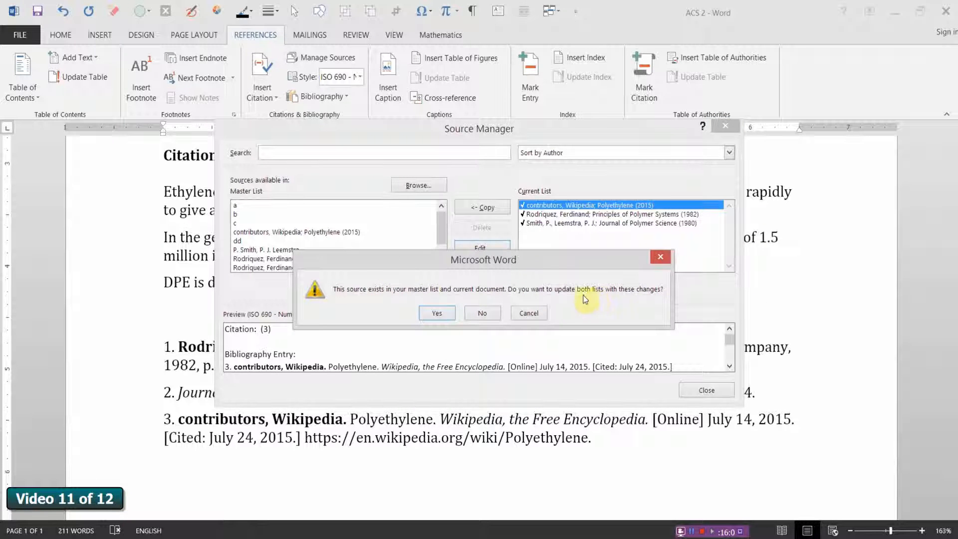
click(440, 313)
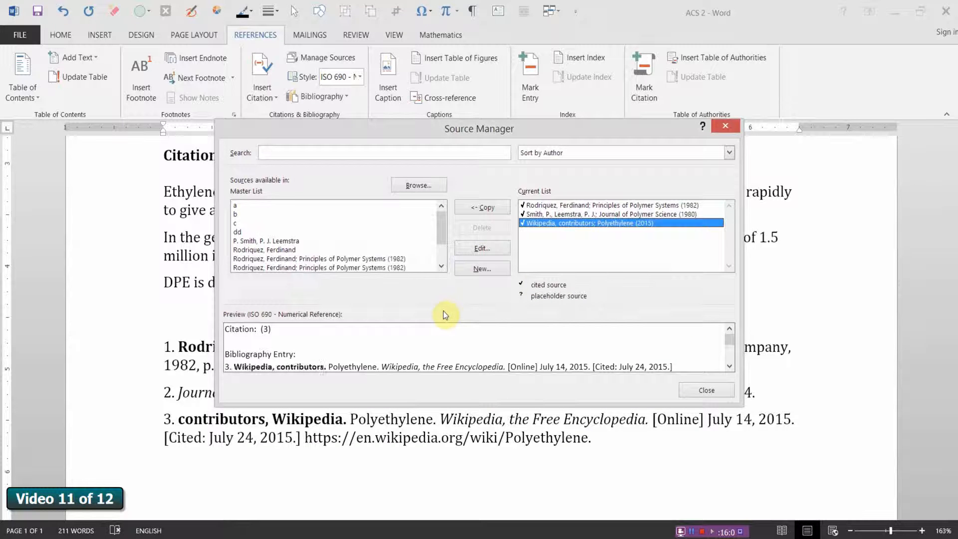
click(706, 390)
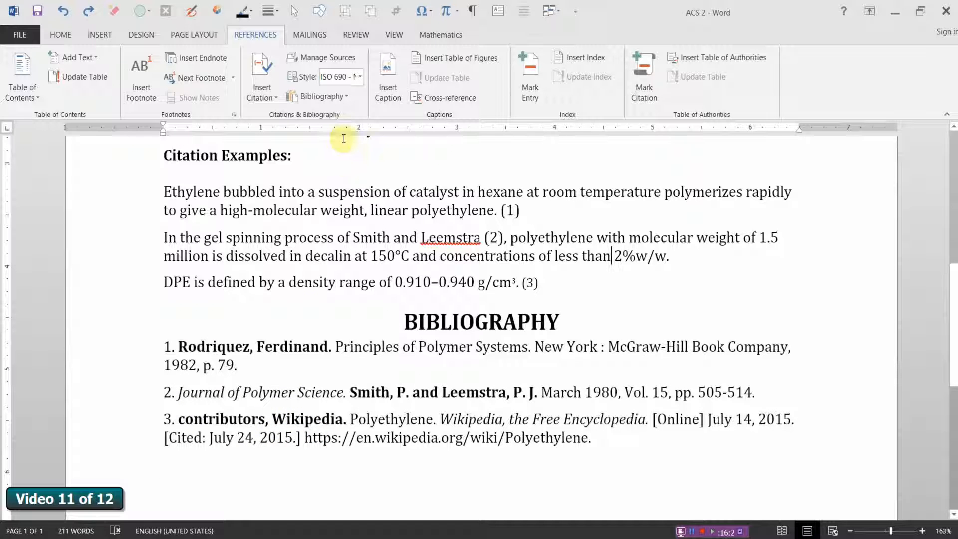
Step: Check the preview of the Polyethylene website source's bibliography entry in the Source Manager's current list
click(348, 62)
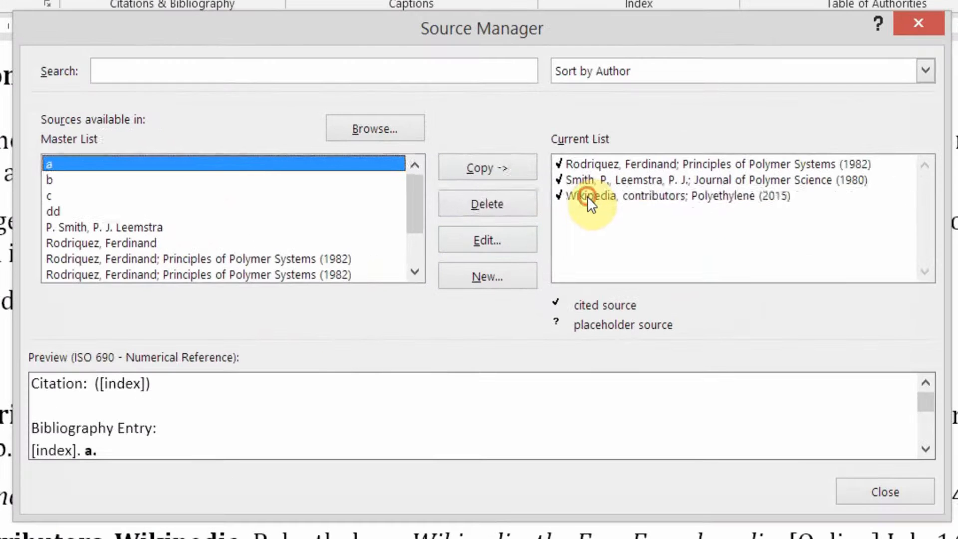
click(587, 196)
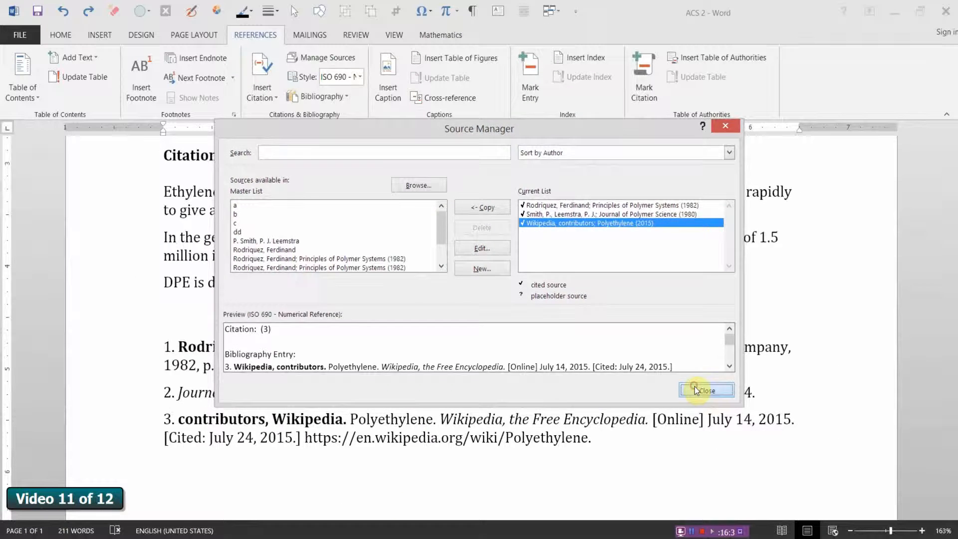
click(884, 492)
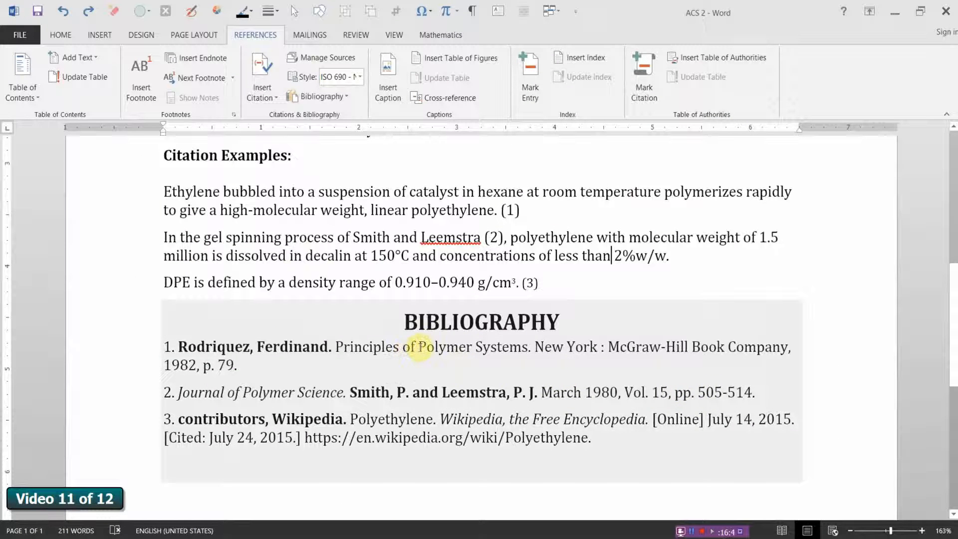
Step: Update the bibliography field so its entries reflect the edited website source
right_click(418, 346)
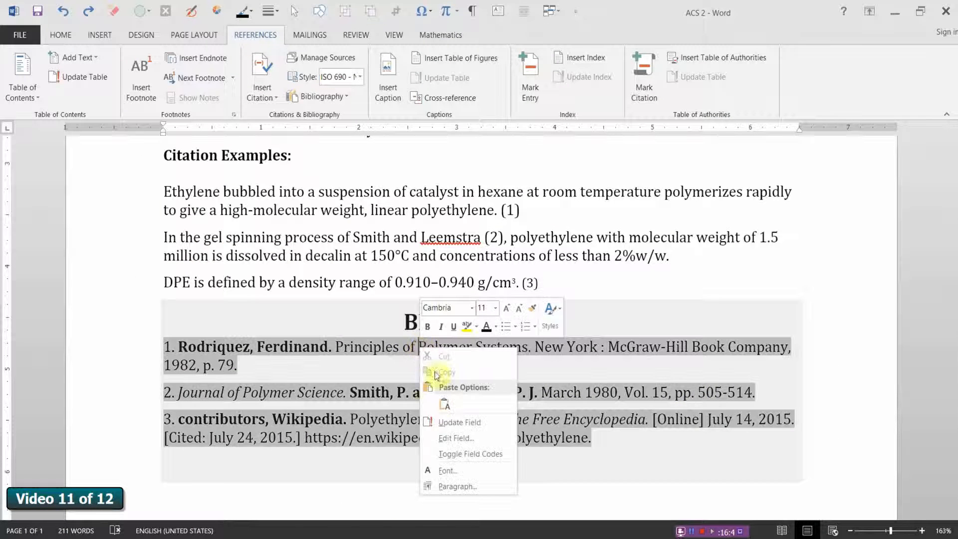
click(454, 423)
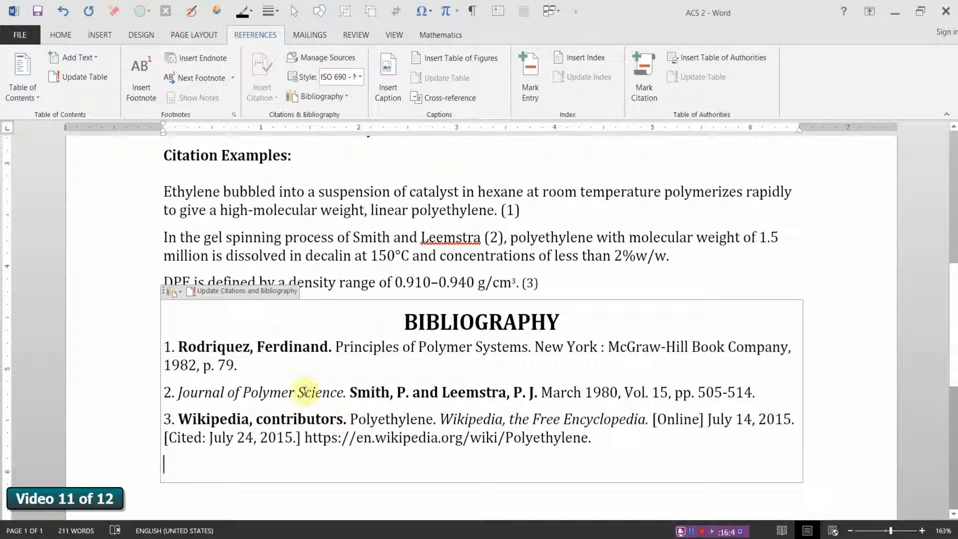
click(335, 277)
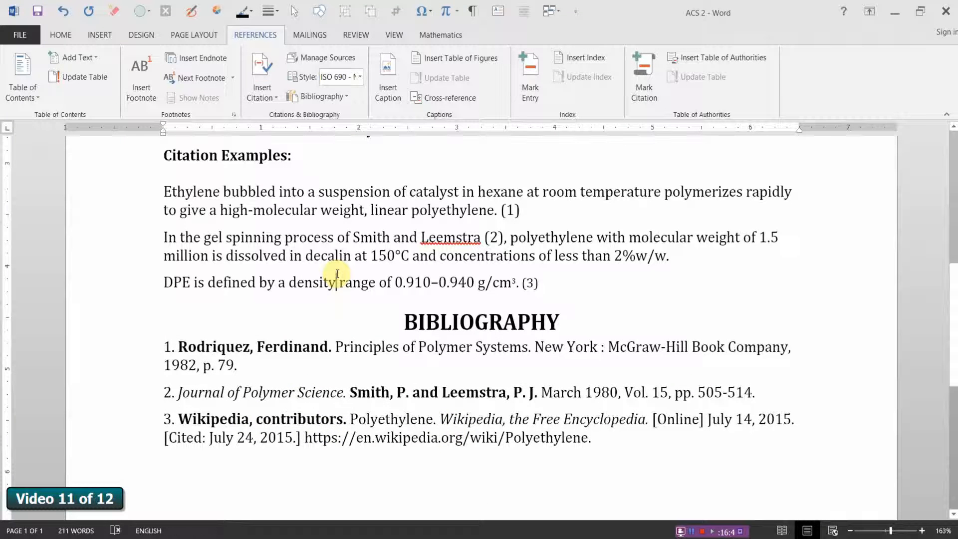
key(ctrl+z)
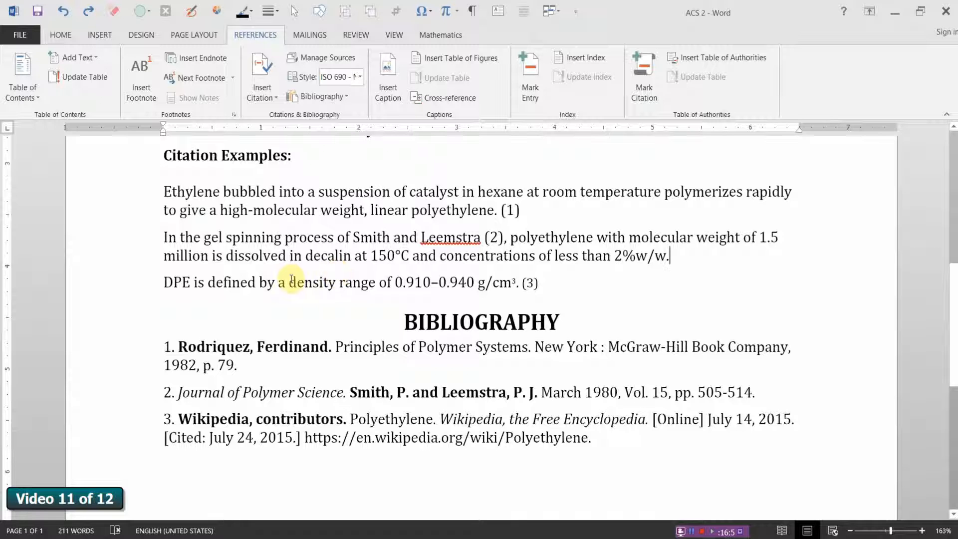
Step: Add a blank line below the BIBLIOGRAPHY heading and insert a page break before the heading so the bibliography starts on a new page
click(571, 321)
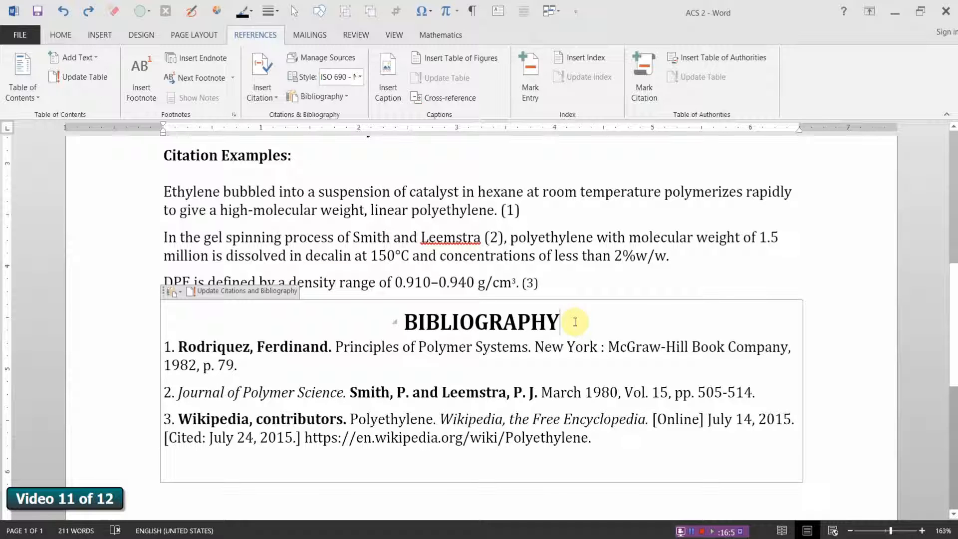
key(Return)
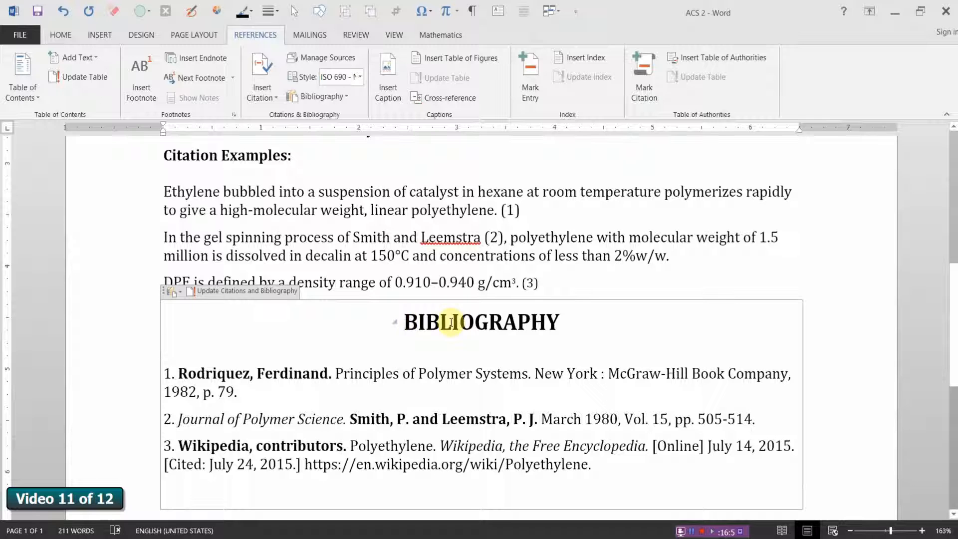
key(ctrl+Return)
scroll(471, 363, down, 3)
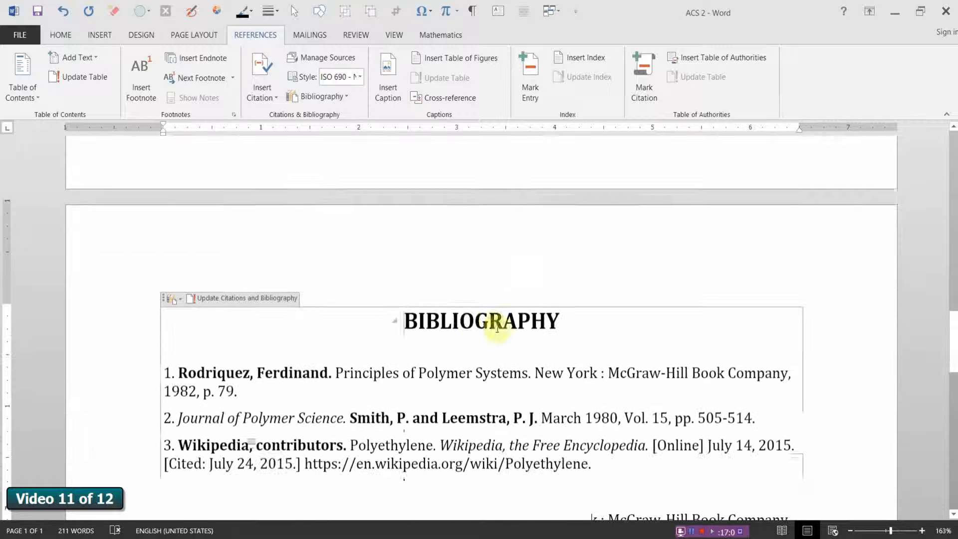
click(848, 360)
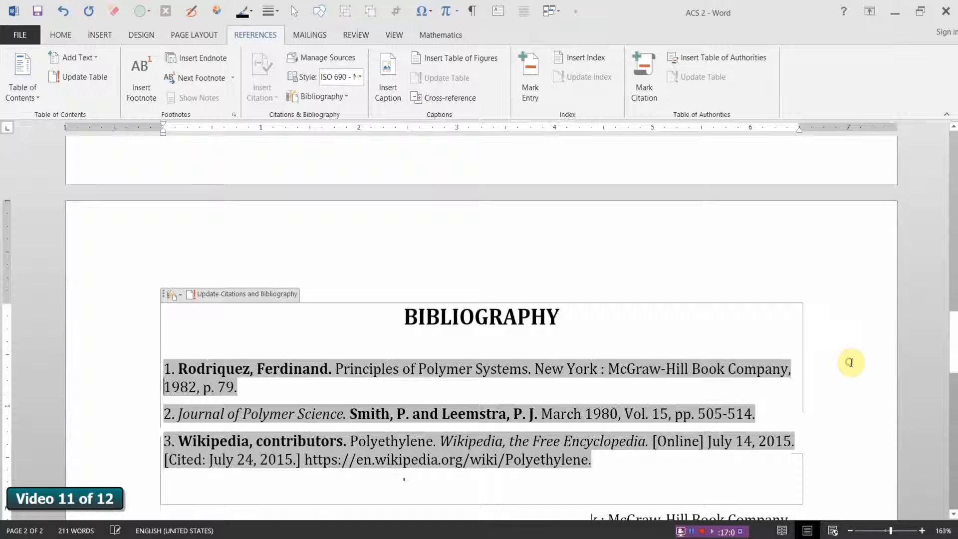
click(680, 267)
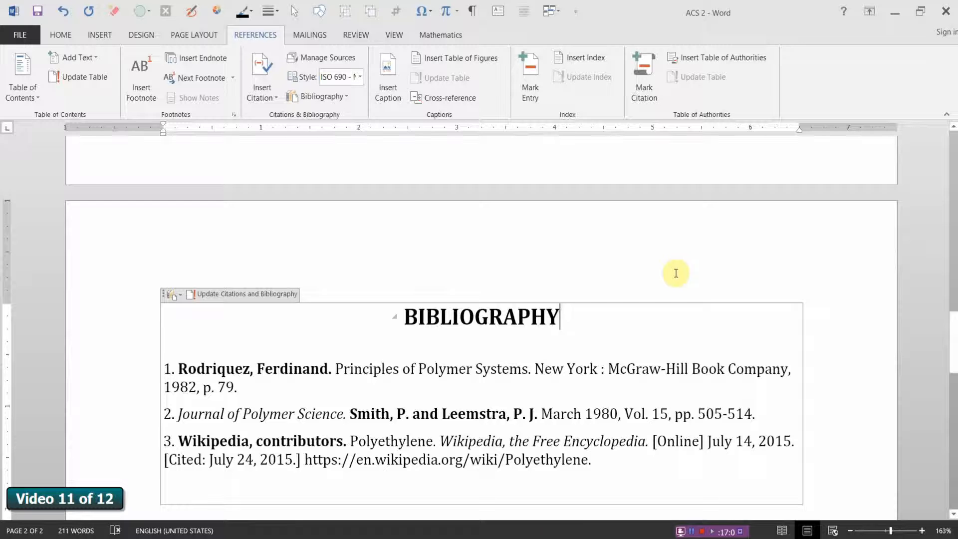
click(548, 500)
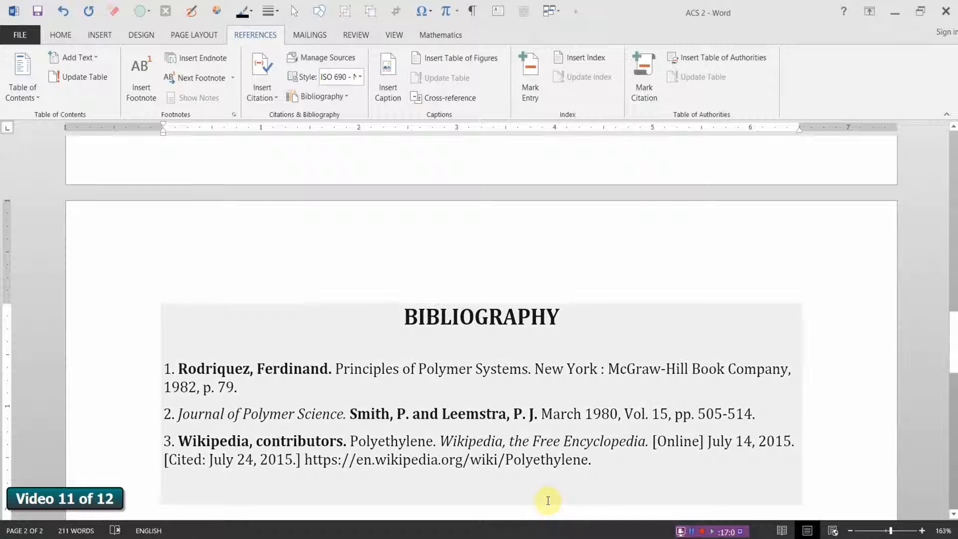